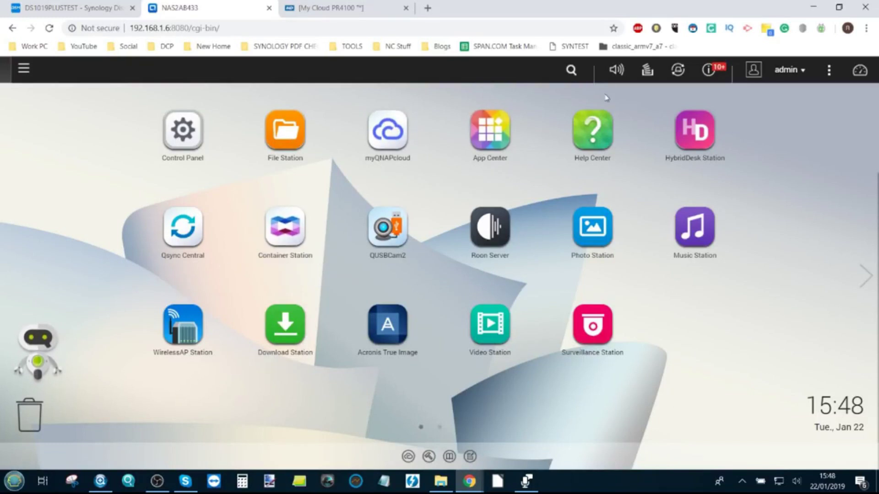
Install Plex Media Server from App Center's Partners apps, accepting the disclaimer, then switch to the Synology tab
left_click(490, 133)
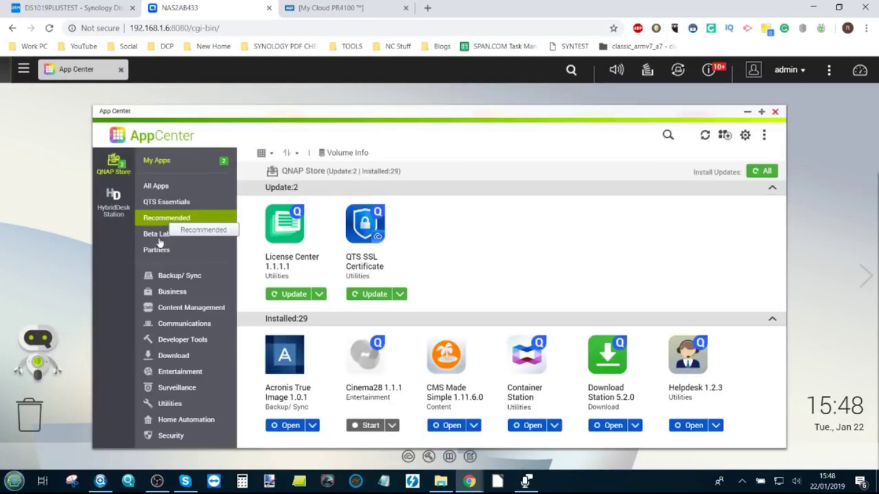
left_click(192, 219)
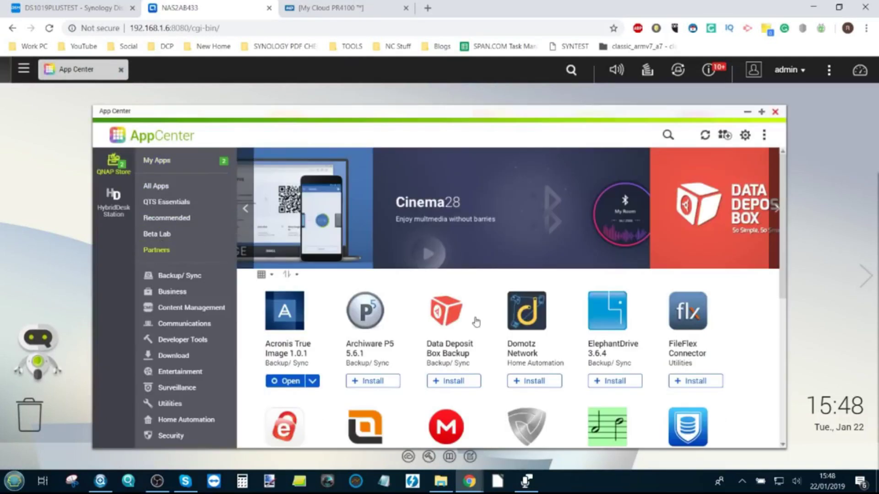
scroll(476, 322, "down", 5)
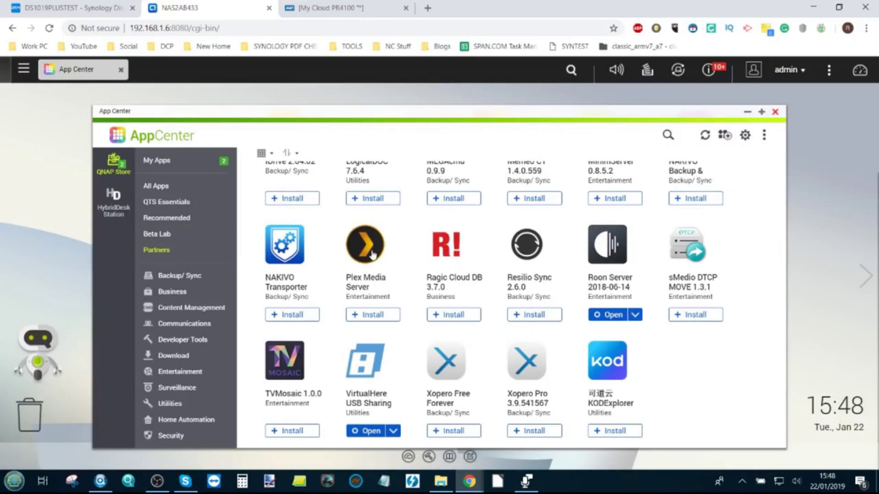
left_click(374, 316)
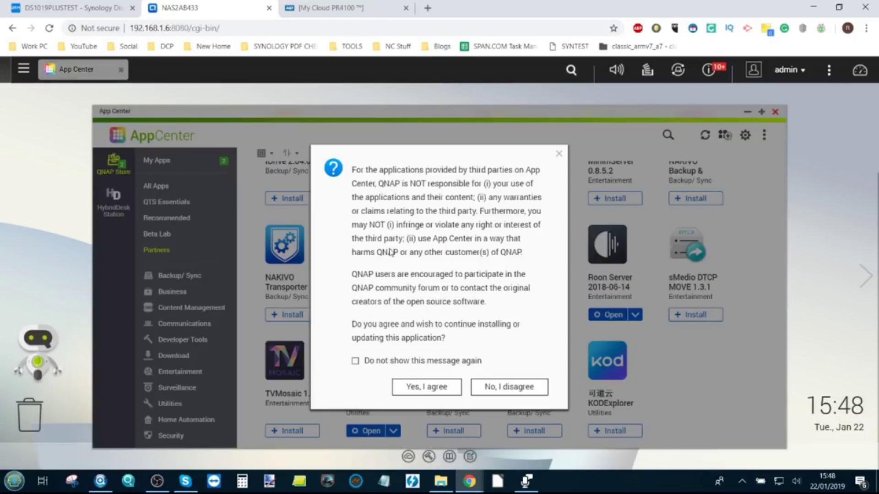
left_click(427, 388)
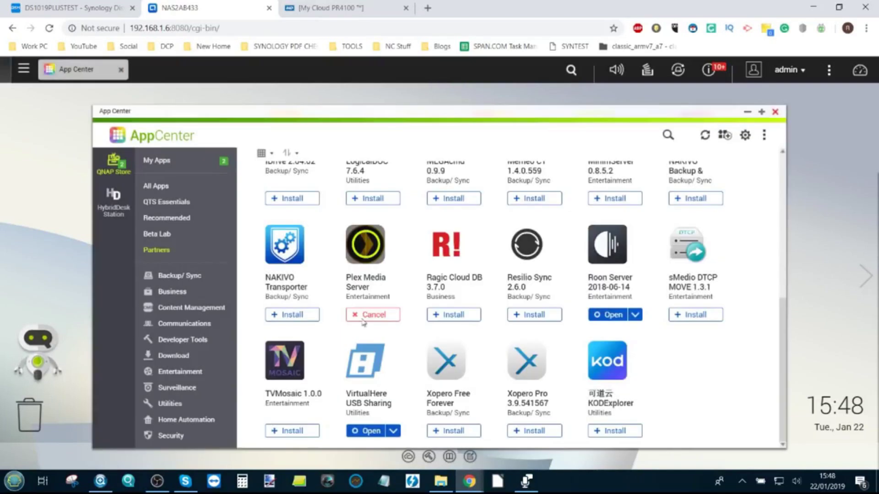
left_click(94, 6)
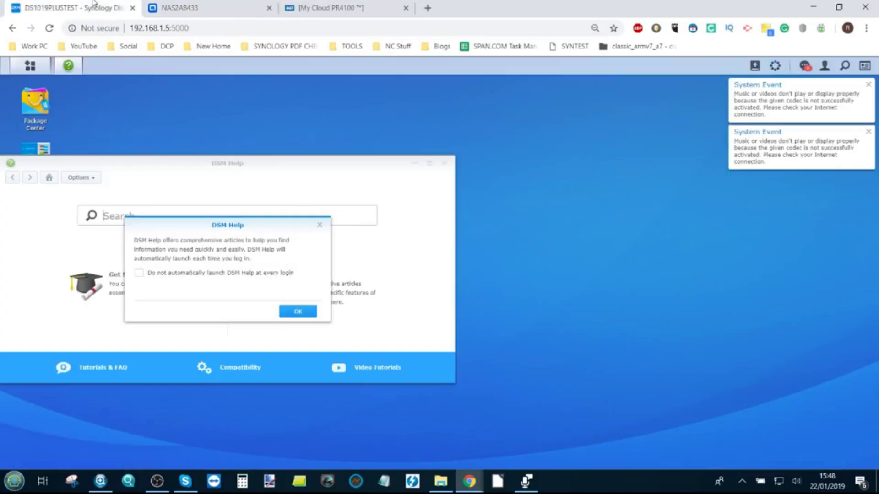
left_click(319, 228)
left_click(193, 8)
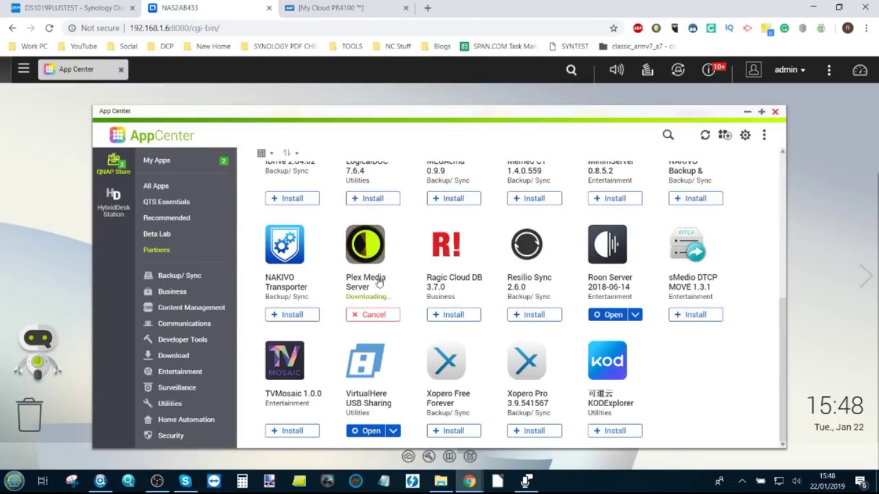
left_click(344, 9)
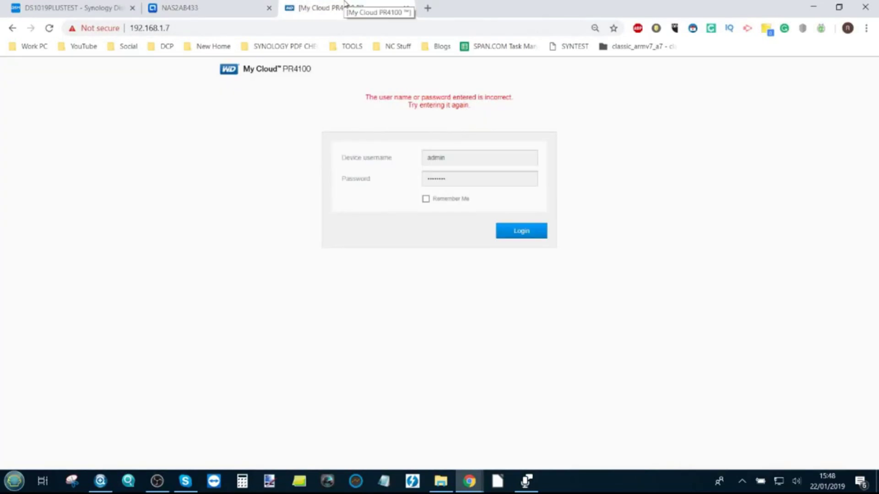
left_click(209, 7)
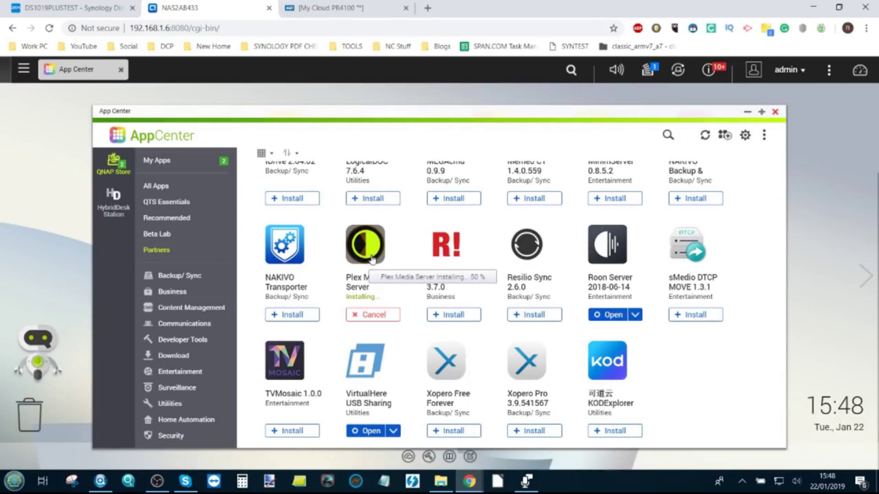
left_click(24, 71)
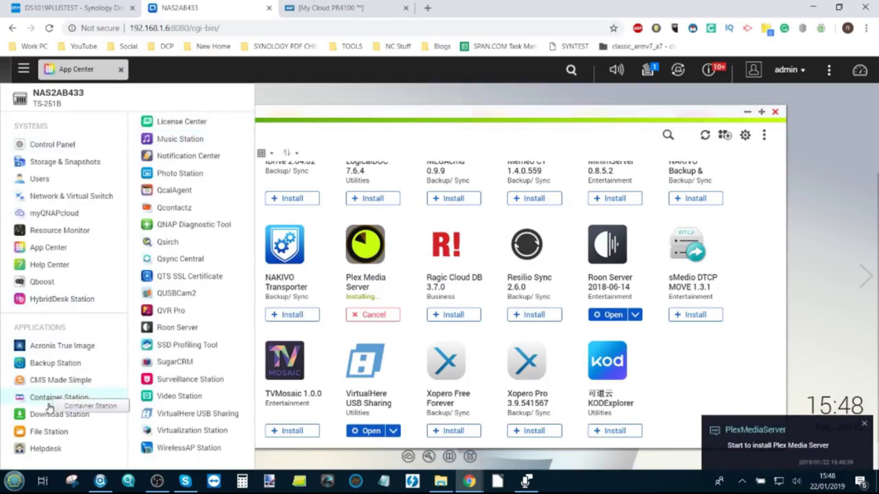
Open File Station on the Multimedia share, then start and cancel a new shared folder named 'Test'
left_click(51, 435)
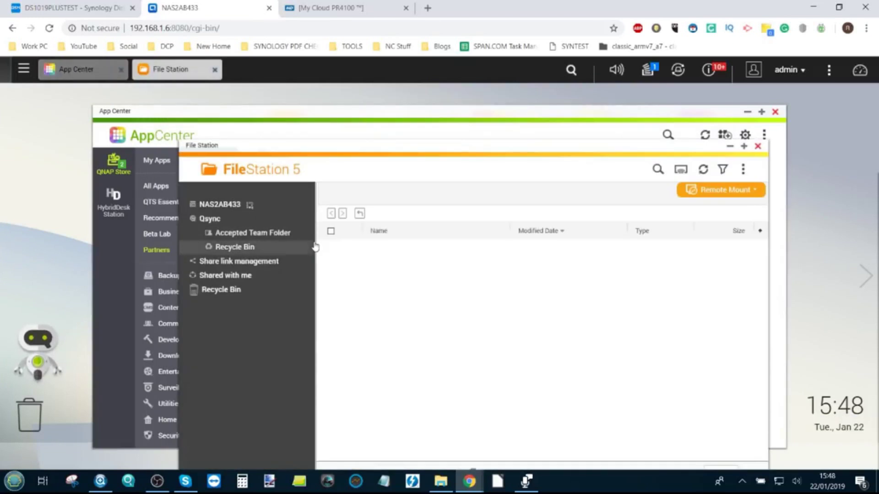
left_click(236, 275)
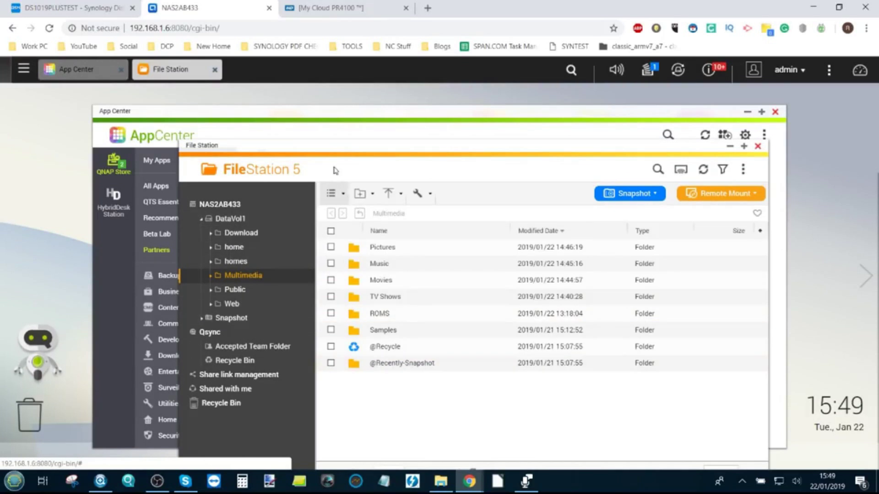
left_click(371, 199)
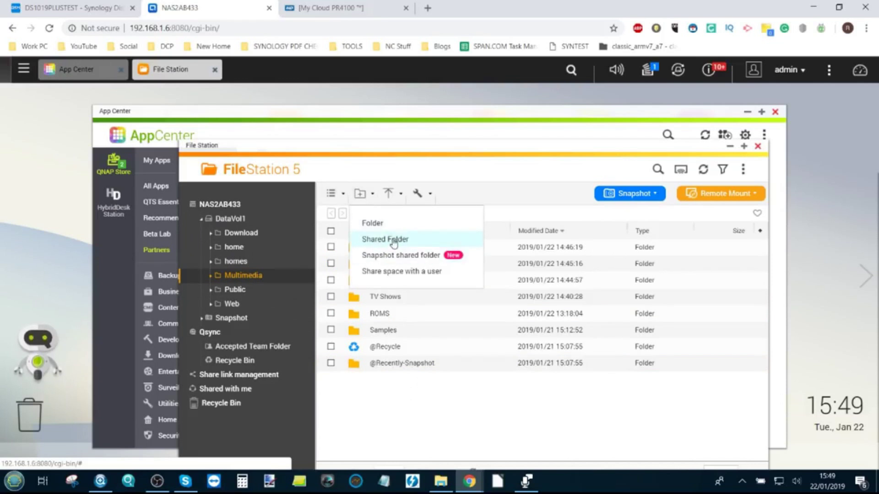
left_click(393, 240)
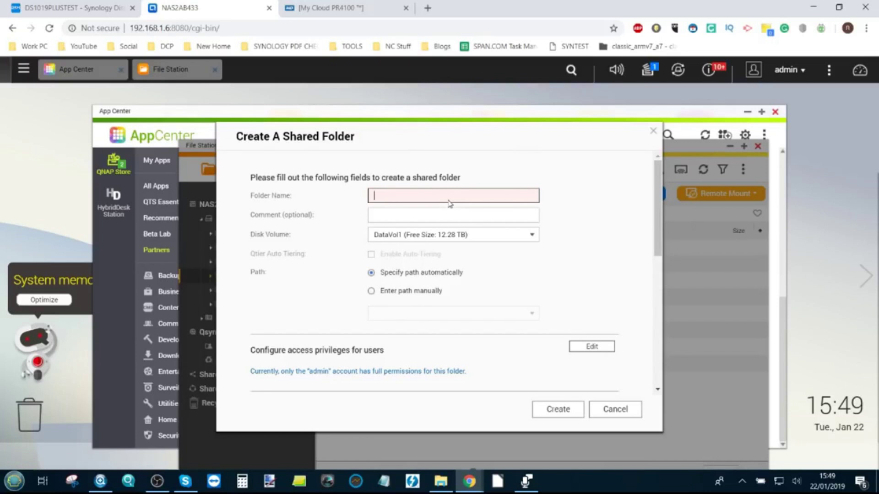
type("Test")
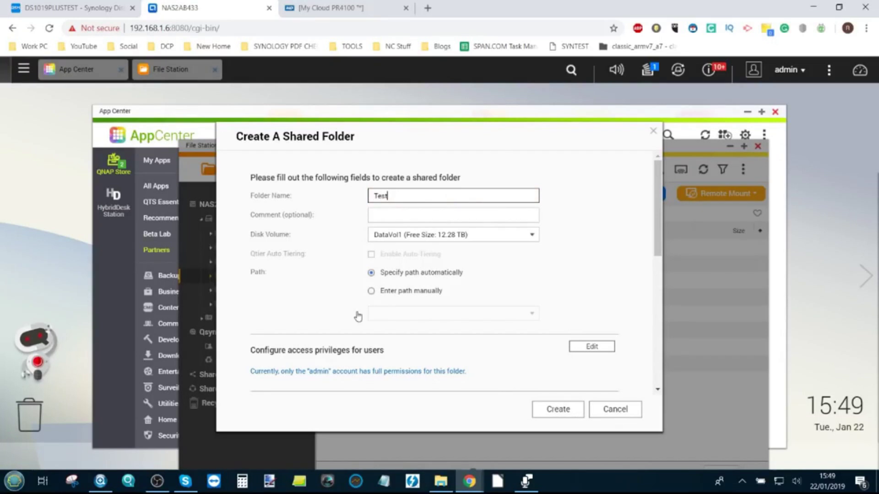
key("Return")
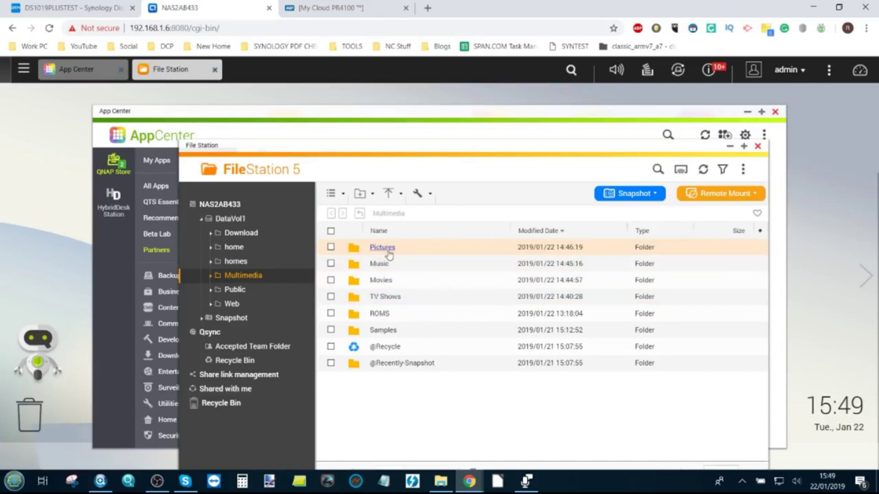
Look through the TV Shows episodes, return to Multimedia, and close File Station
left_click(386, 299)
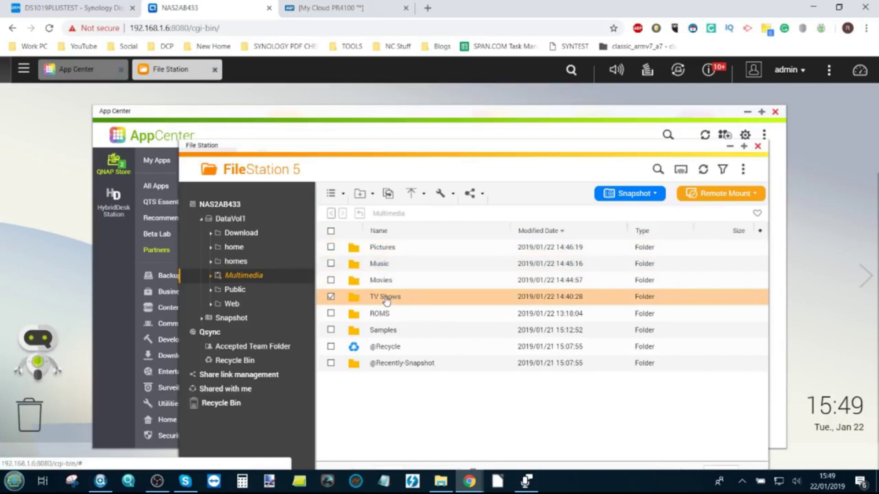
double_click(386, 300)
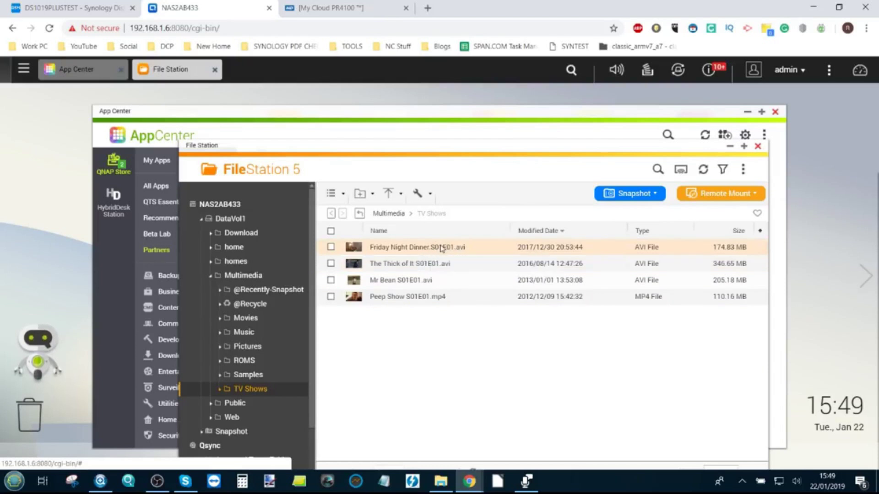
left_click(388, 213)
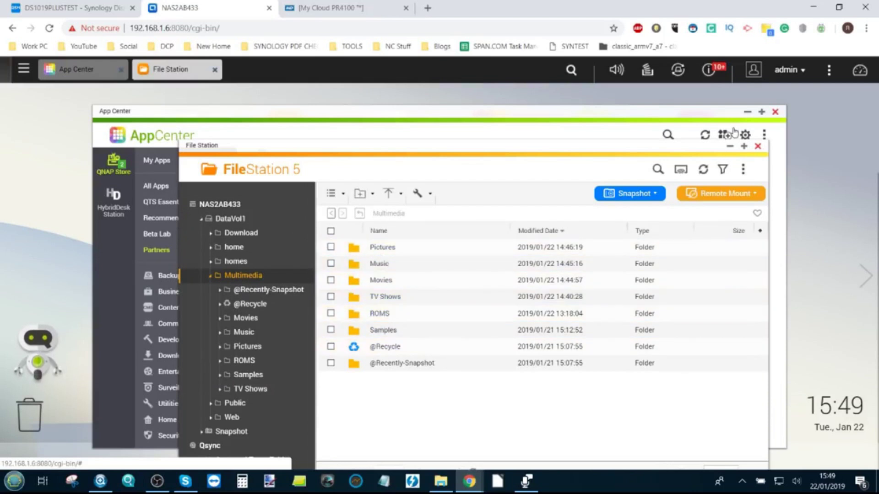
left_click(758, 147)
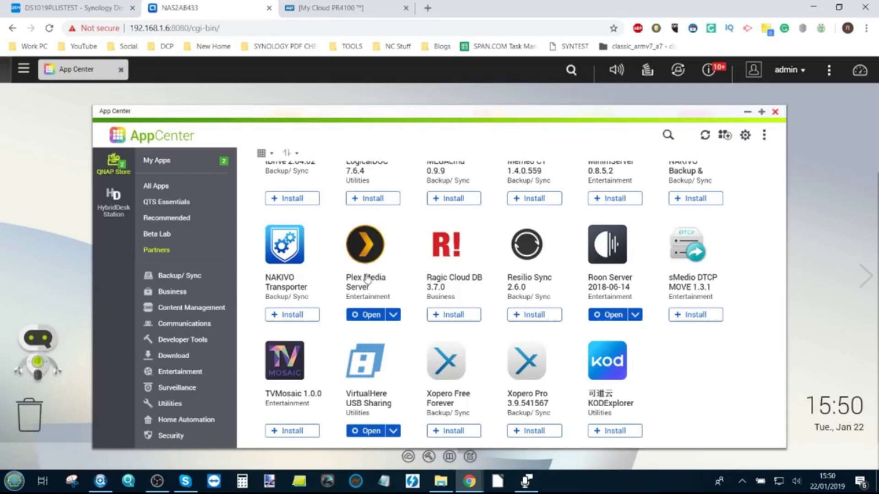
Close App Center and launch Plex Media Server from the main menu
left_click(24, 69)
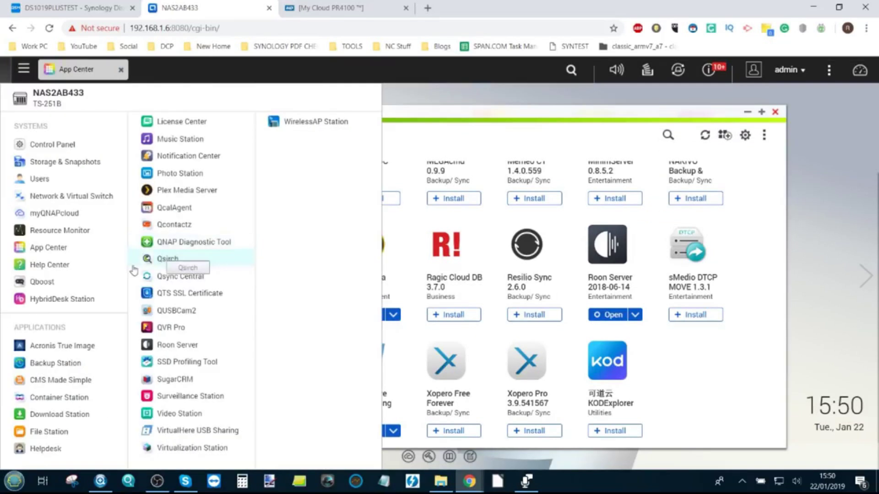
left_click(775, 112)
left_click(680, 338)
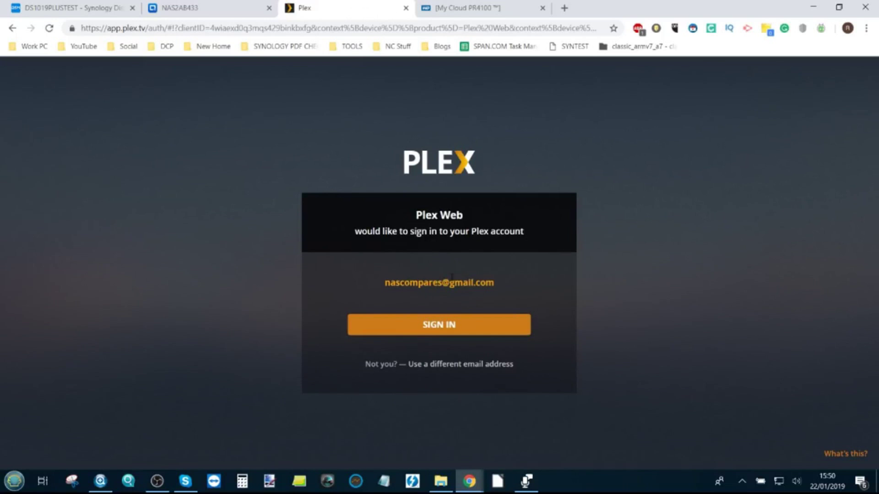
Sign in to Plex using the saved account e-mail and the account password
left_click(438, 365)
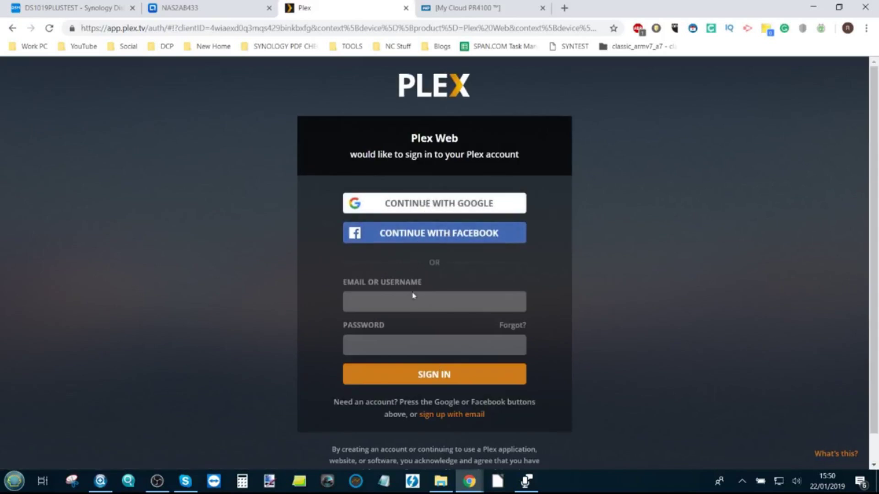
left_click(436, 307)
left_click(433, 322)
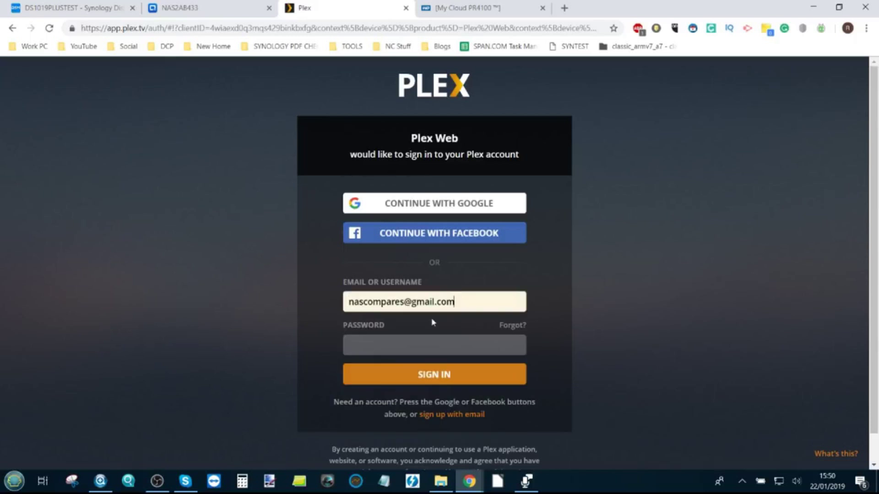
left_click(428, 341)
type("•")
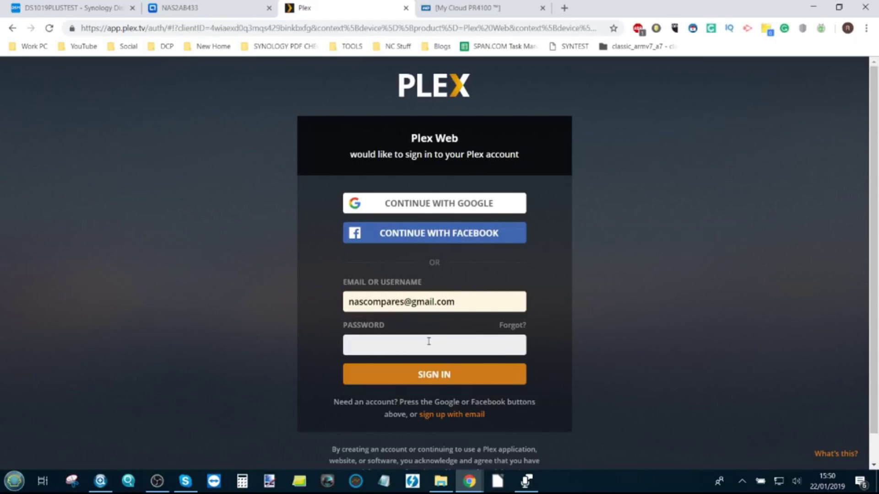
type("••••••")
left_click(434, 377)
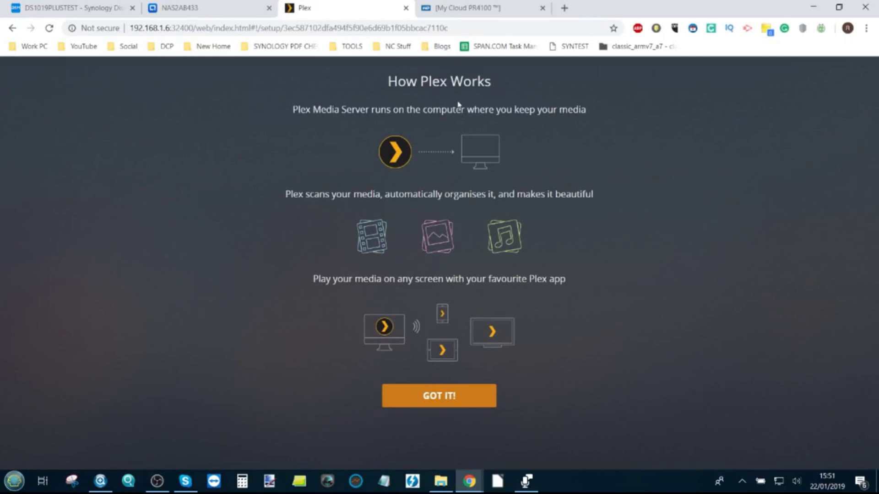
Acknowledge the How Plex Works overview and dismiss the Plex Pass offer
left_click(438, 398)
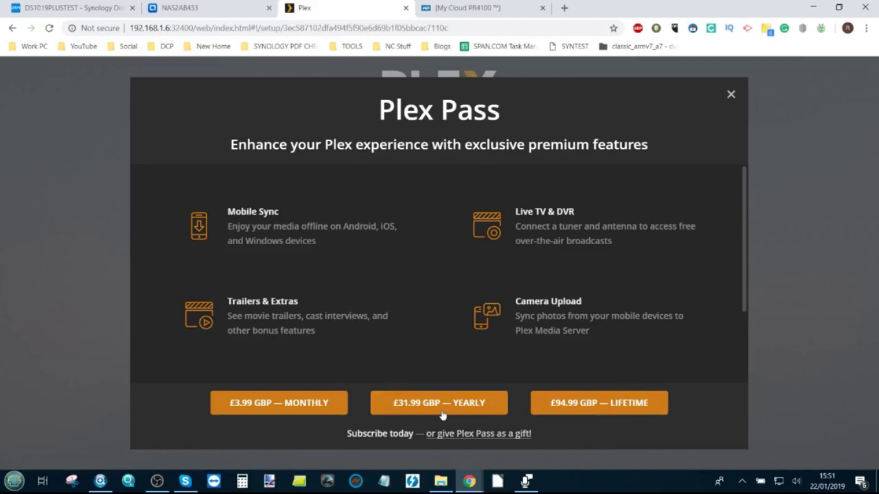
left_click(731, 95)
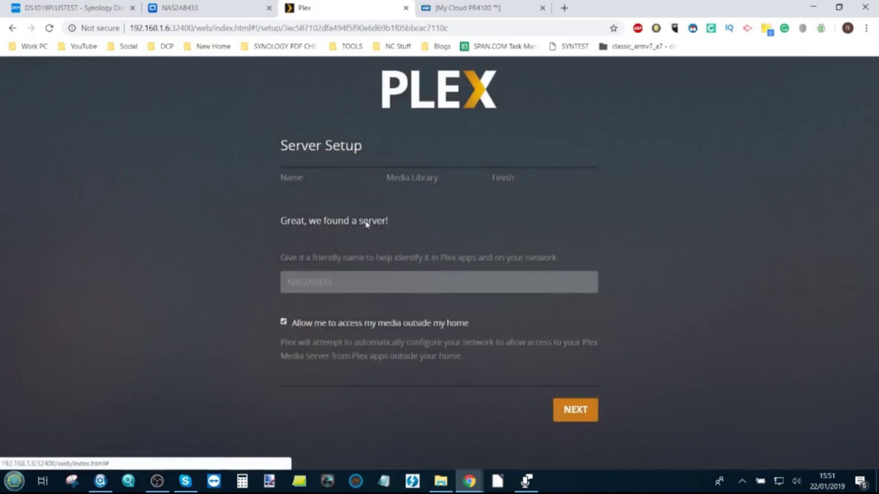
Name the server 'QNAP NAS' from autofill, keep outside-home access on, and continue to Media Library
left_click(327, 282)
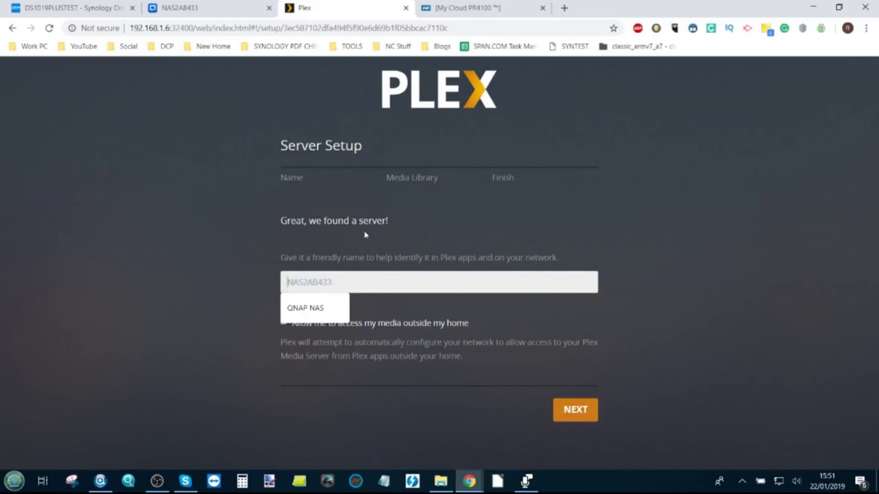
left_click(254, 280)
left_click(386, 284)
left_click(326, 308)
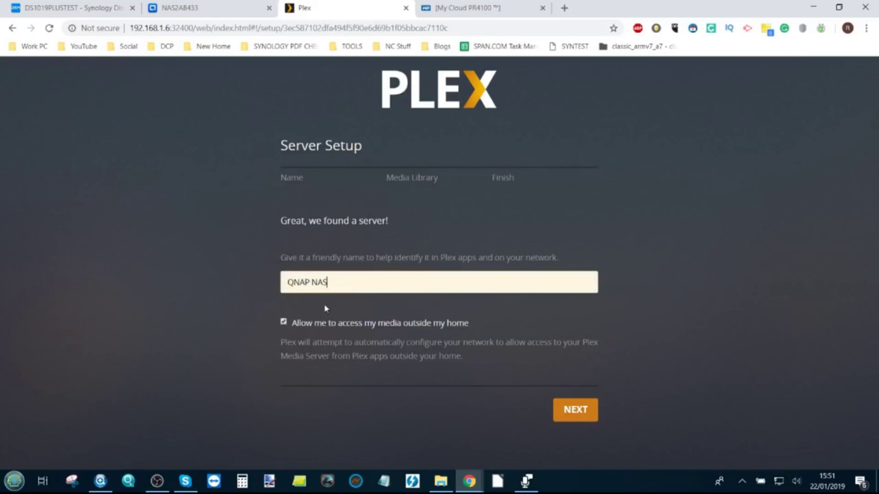
left_click(338, 283)
left_click(213, 339)
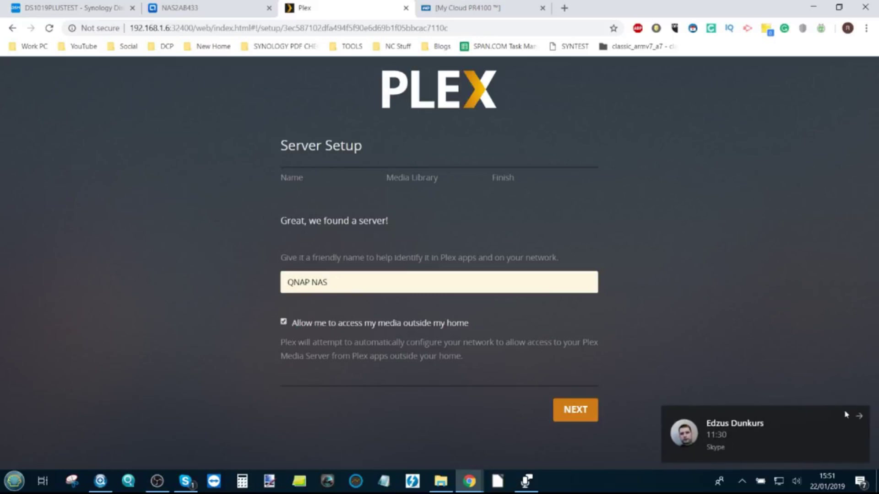
left_click(859, 415)
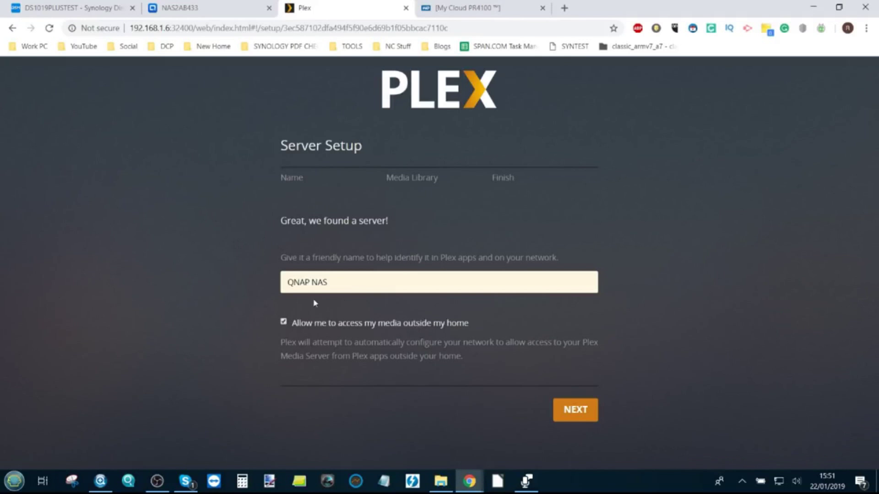
left_click(568, 408)
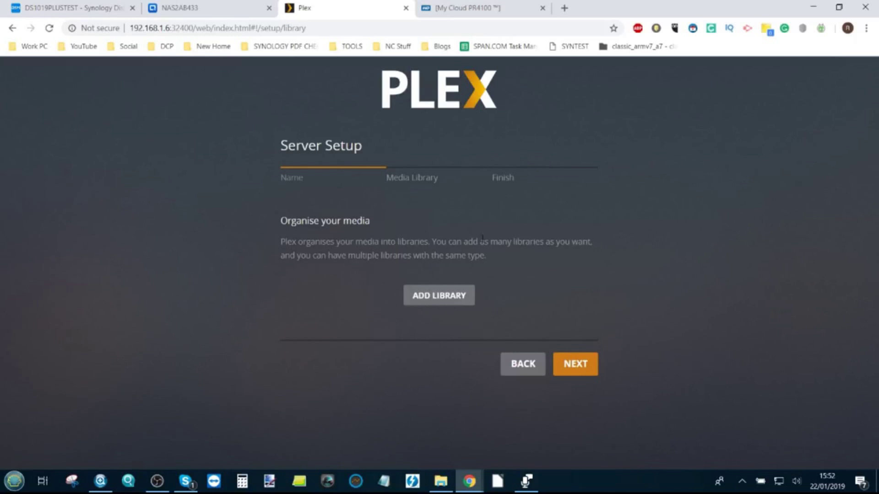
Start a new Films library and rename it 'Films and Movies'
left_click(441, 294)
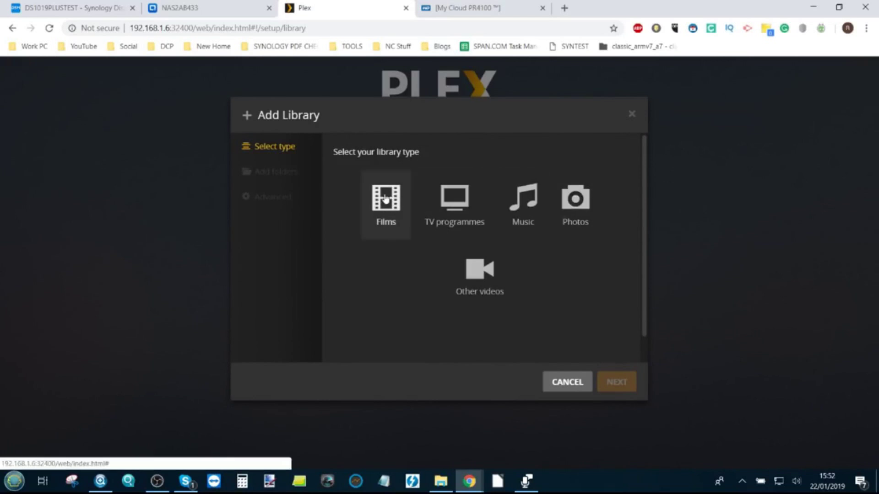
left_click(376, 215)
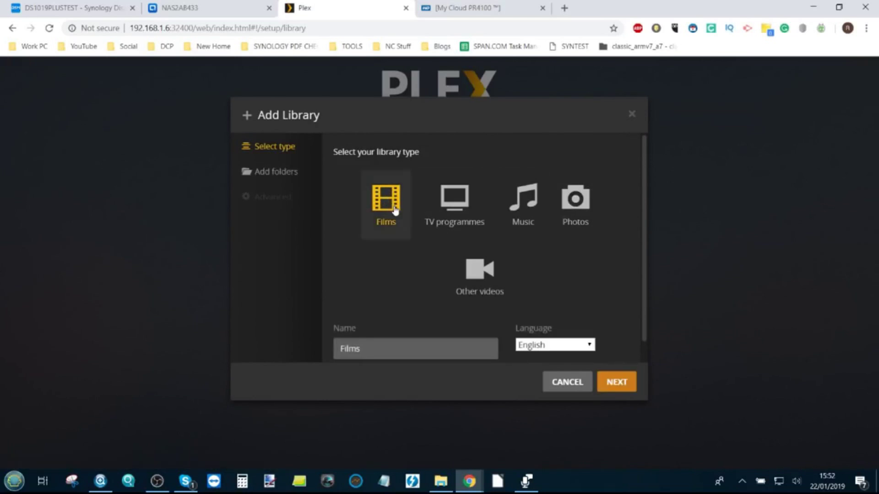
scroll(383, 249, "down", 1)
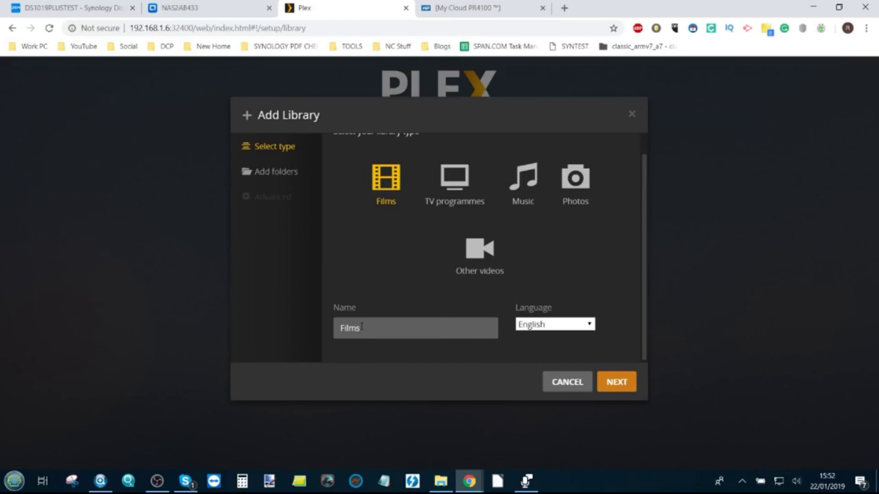
left_click(362, 326)
type("and Movies")
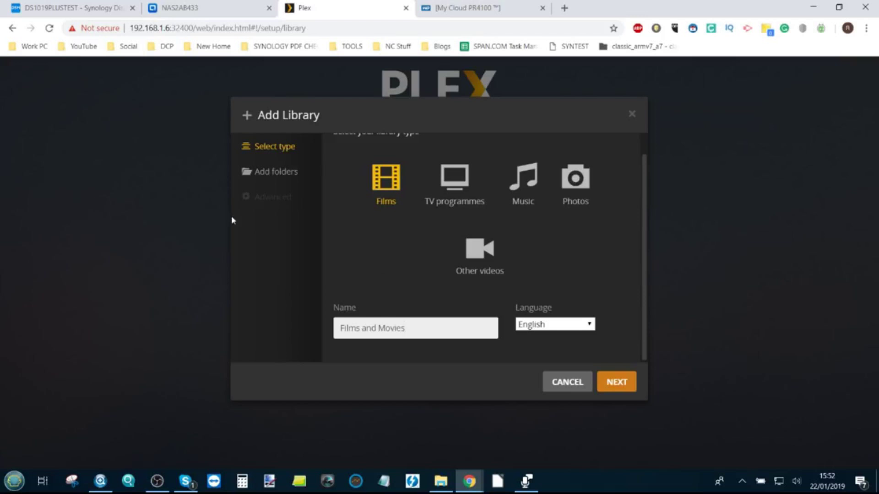
left_click(272, 176)
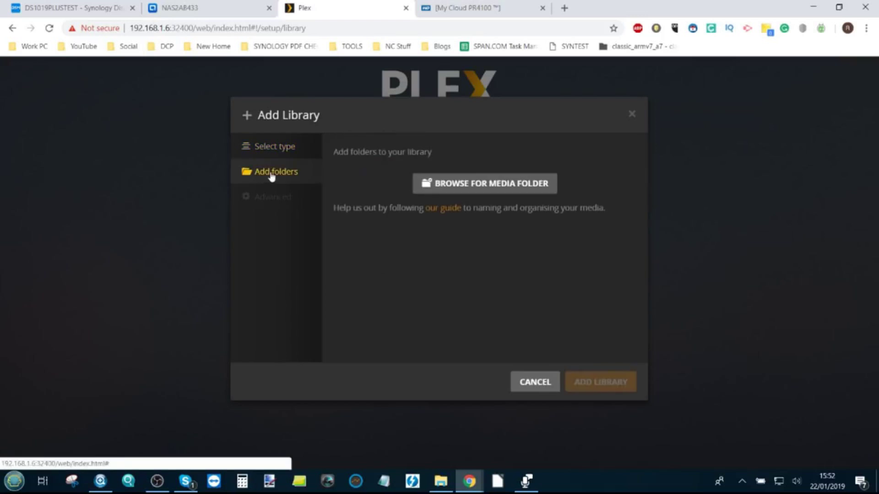
Add the /share/CACHEDEV1_DATA/Multimedia/Movies folder and create the Films and Movies library
left_click(454, 188)
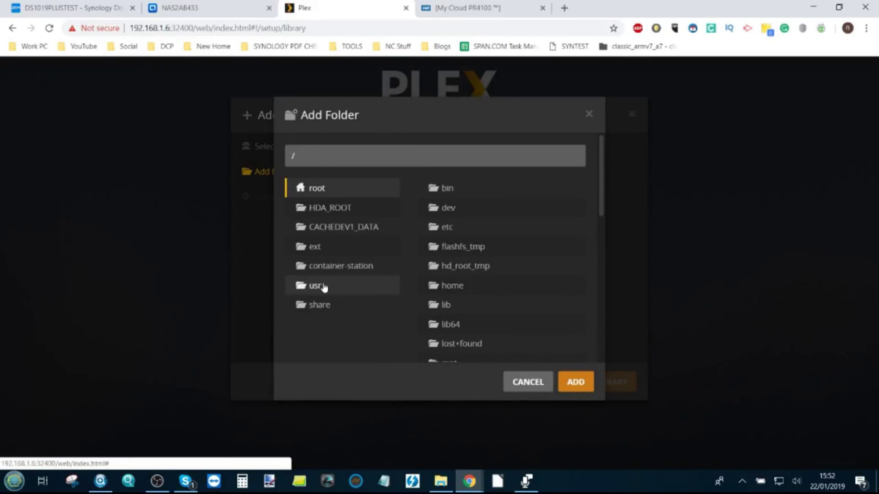
left_click(347, 238)
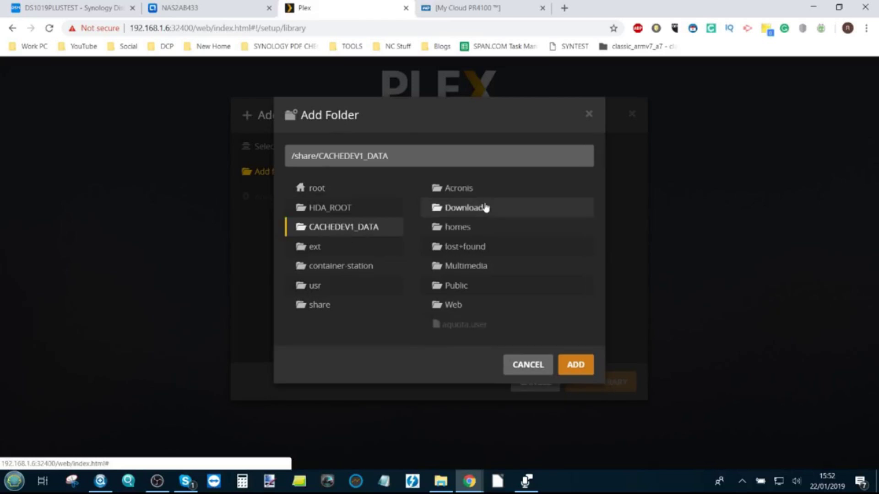
left_click(476, 269)
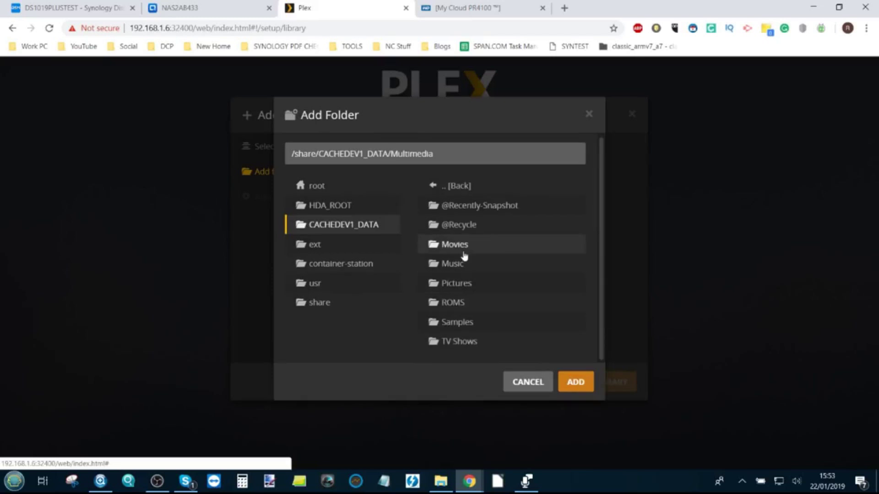
left_click(463, 250)
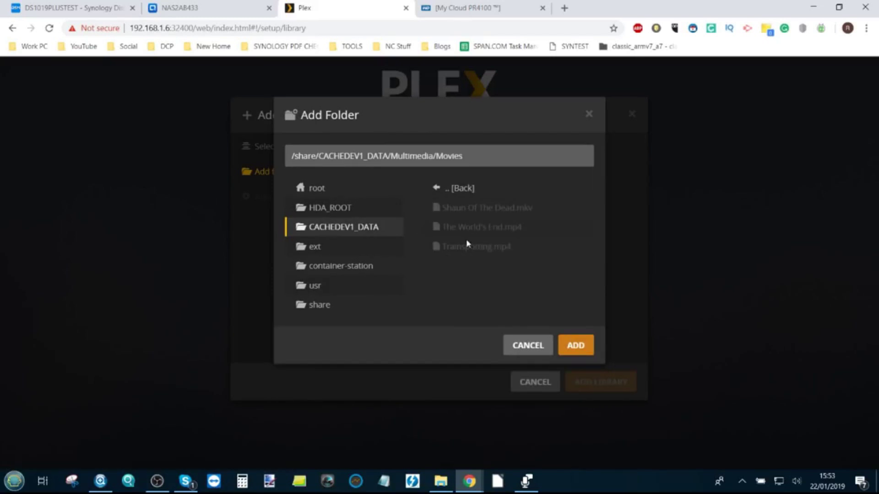
left_click(576, 346)
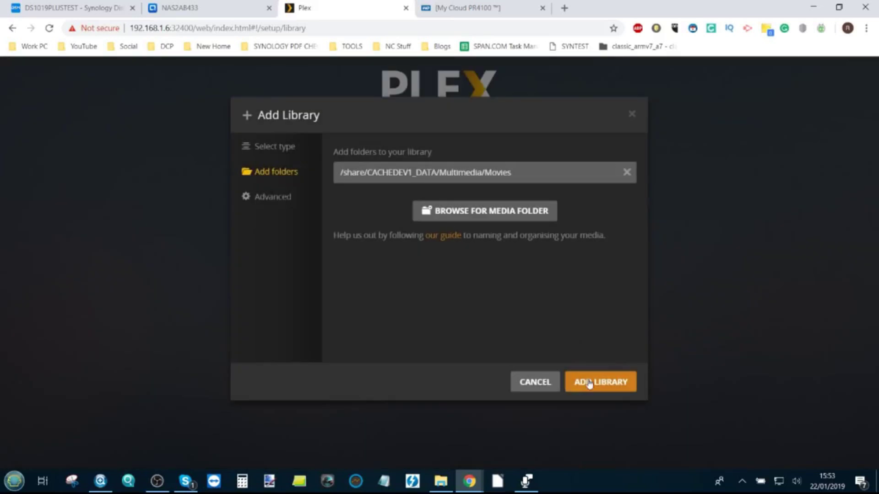
left_click(602, 384)
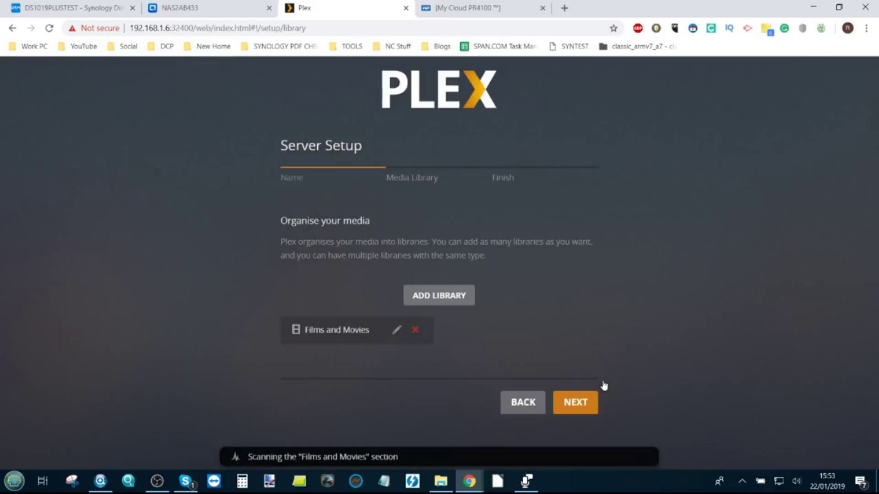
left_click(435, 296)
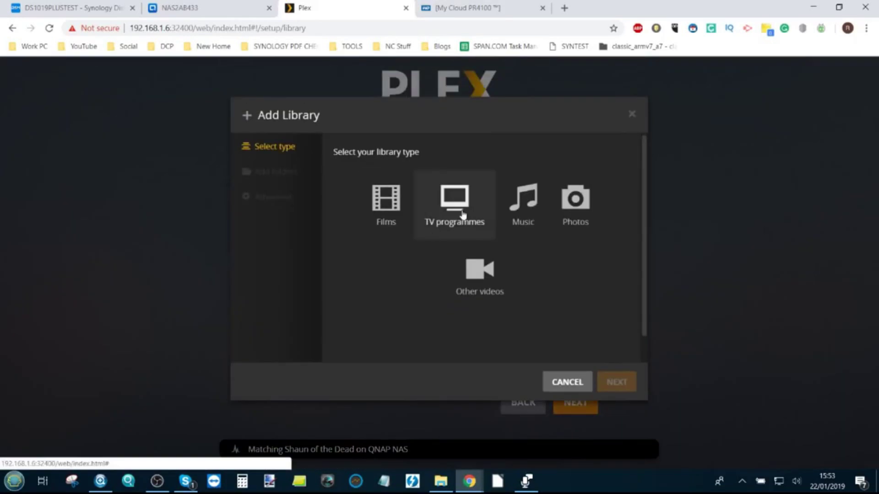
Choose the TV programmes library type and shorten its name to 'TV'
left_click(461, 214)
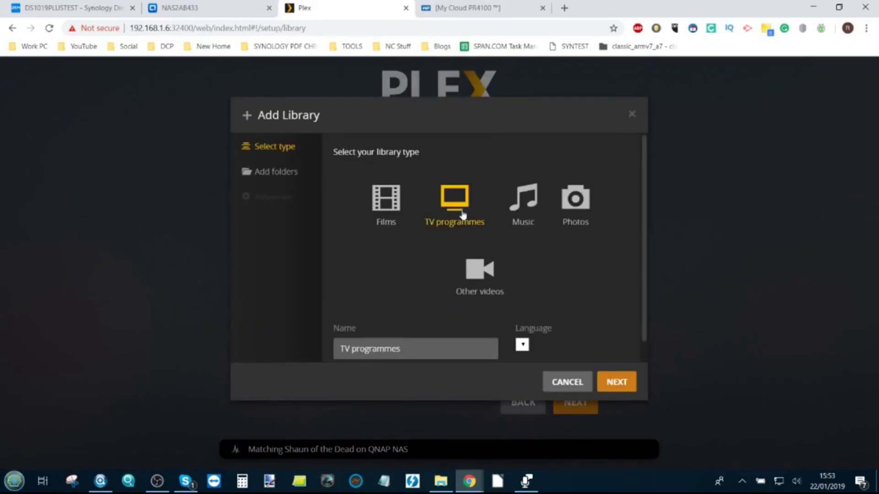
left_click(410, 348)
double_click(410, 348)
key("BackSpace")
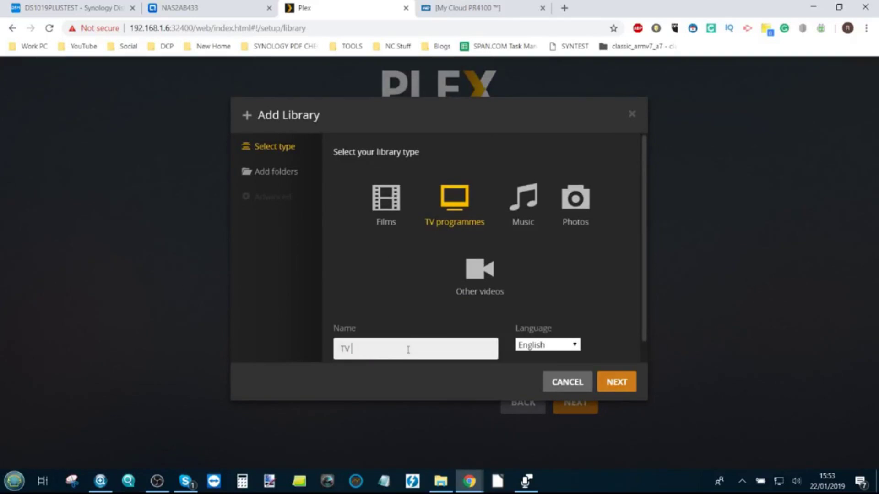
Point the TV library at /share/CACHEDEV1_DATA/Multimedia/TV Shows and create it
left_click(248, 173)
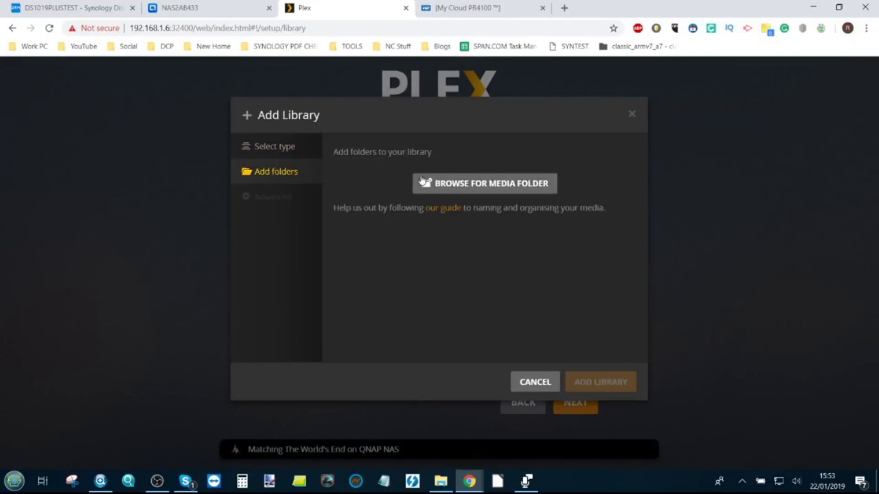
left_click(441, 184)
left_click(335, 227)
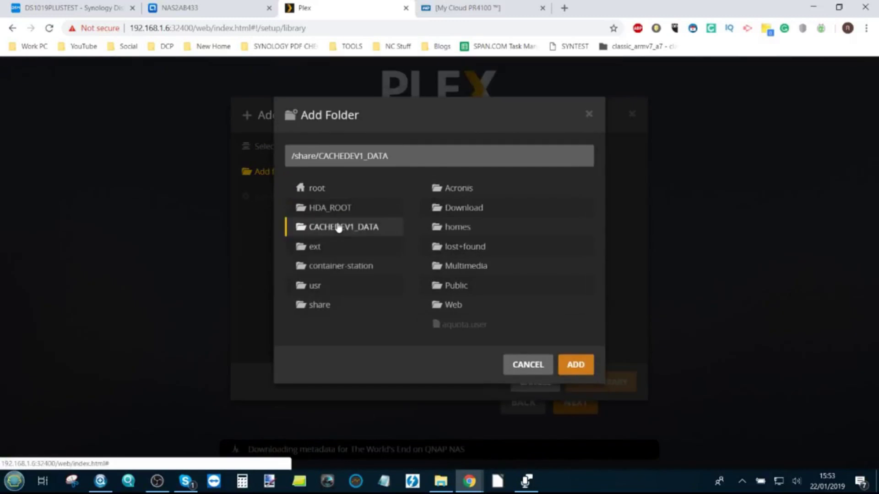
left_click(466, 268)
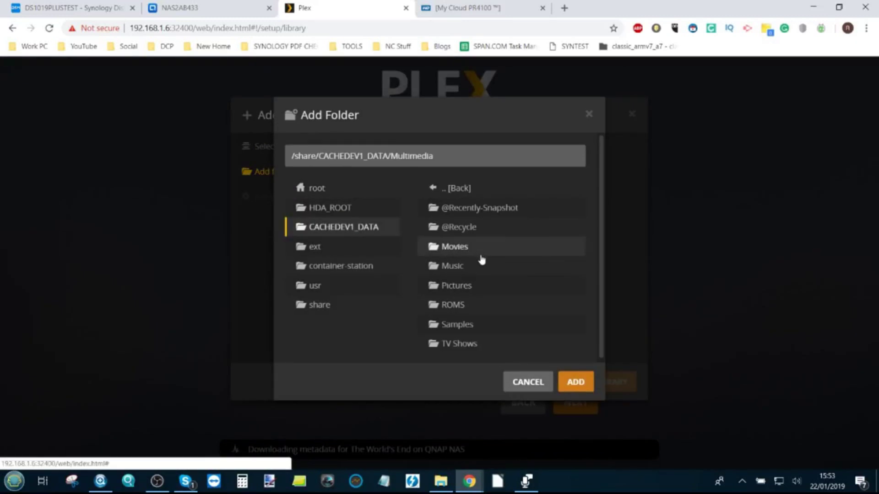
left_click(460, 350)
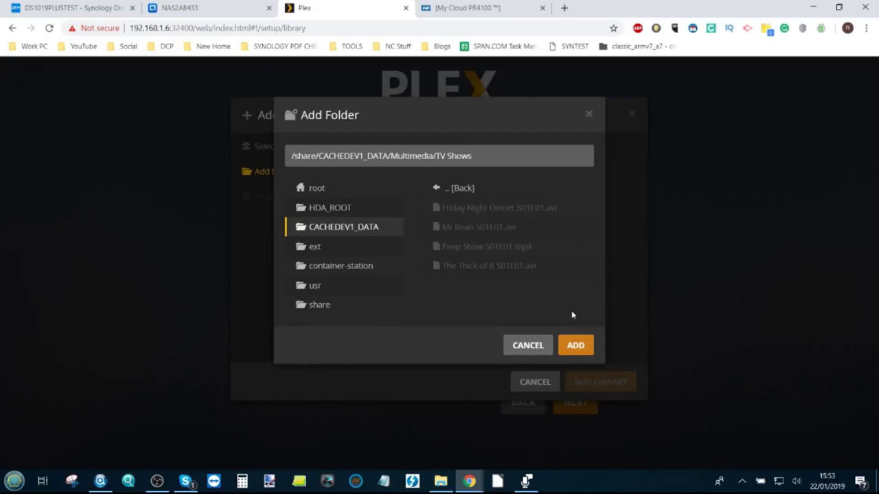
left_click(577, 347)
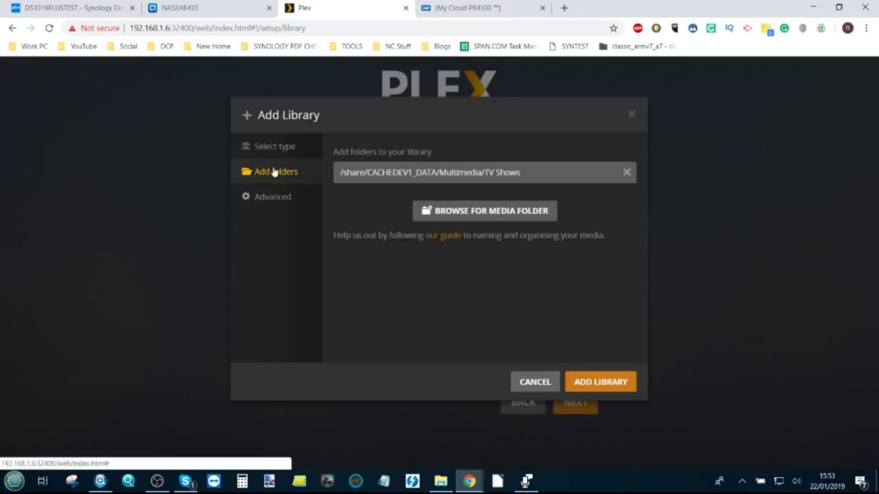
left_click(505, 213)
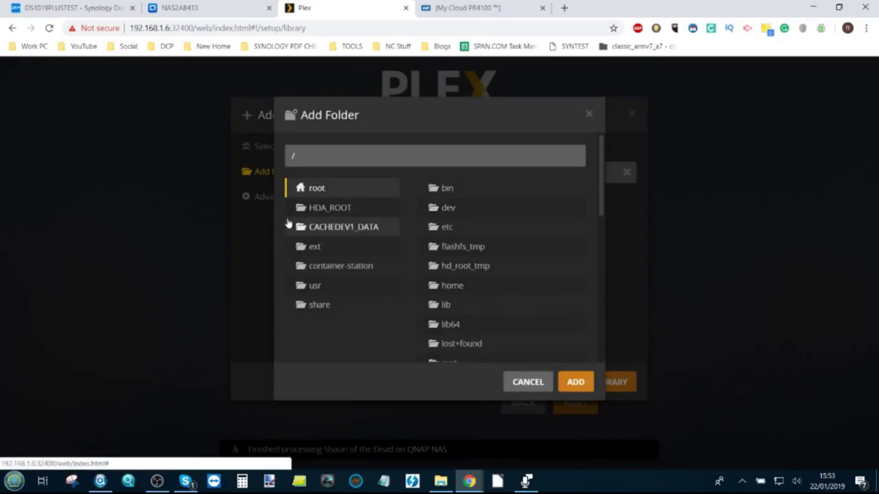
left_click(538, 384)
left_click(592, 387)
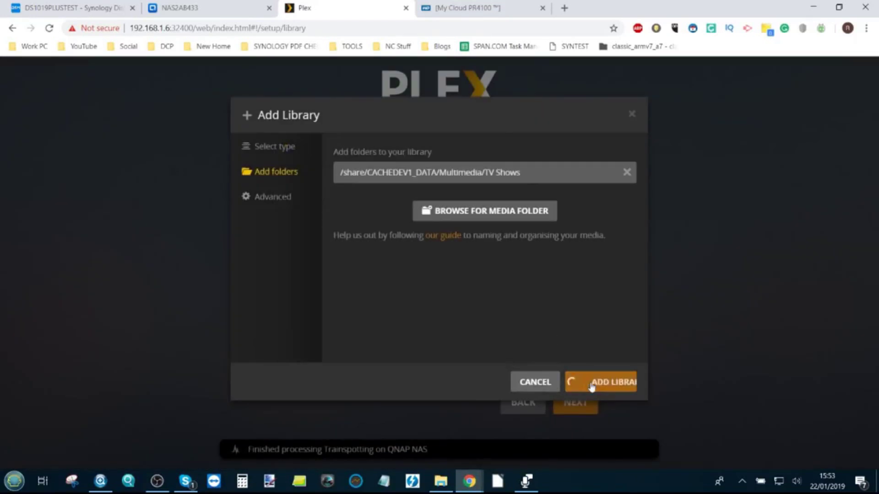
left_click(433, 295)
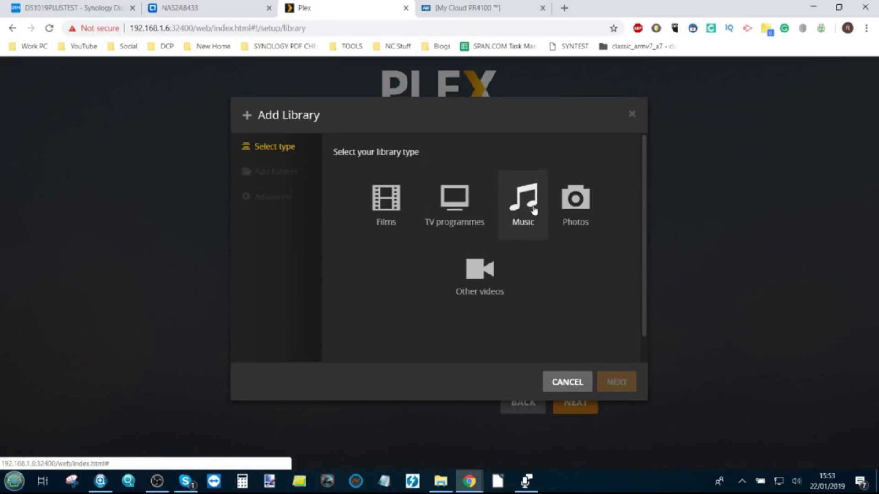
Choose the Music library type and add the /share/CACHEDEV1_DATA/Multimedia/Music folder
left_click(527, 205)
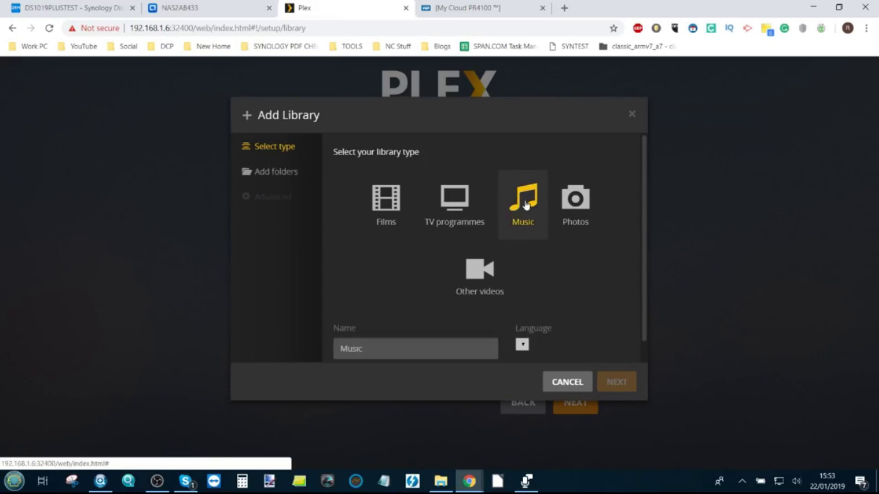
left_click(282, 168)
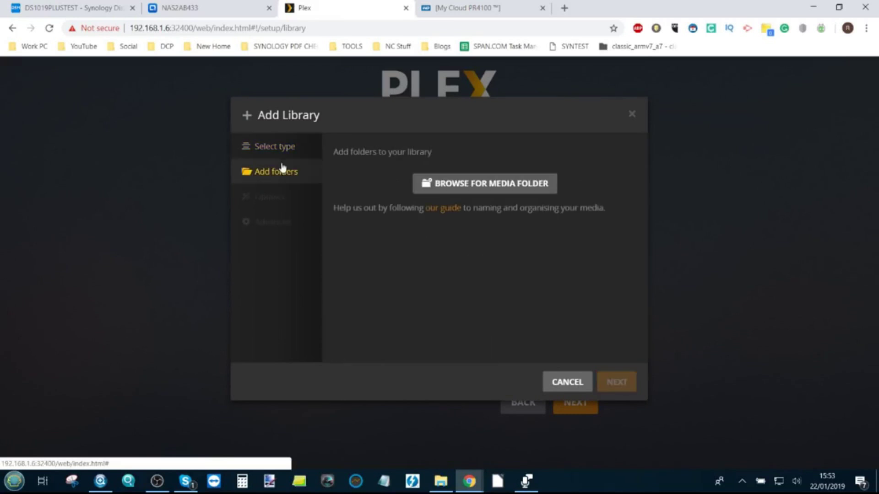
left_click(455, 183)
left_click(324, 236)
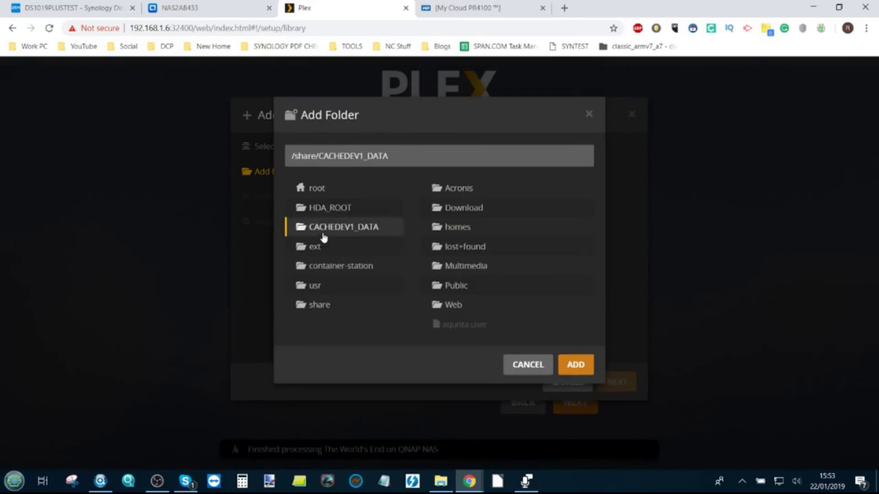
left_click(476, 269)
left_click(464, 272)
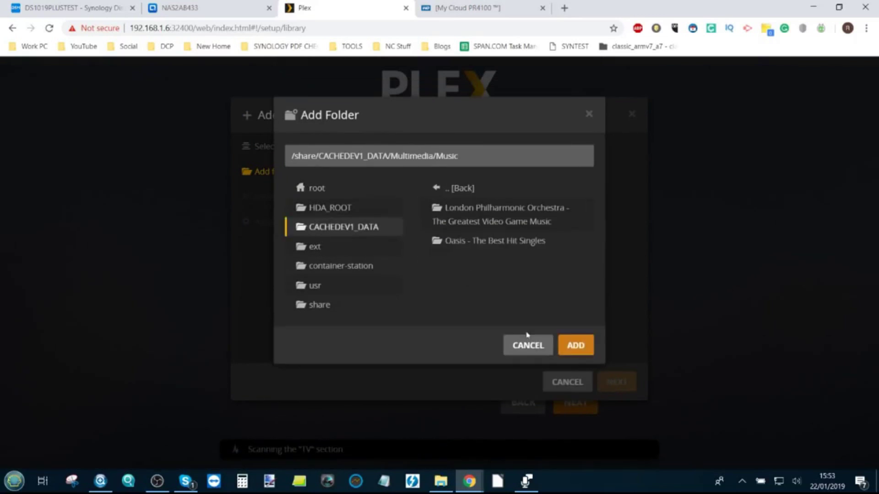
left_click(575, 345)
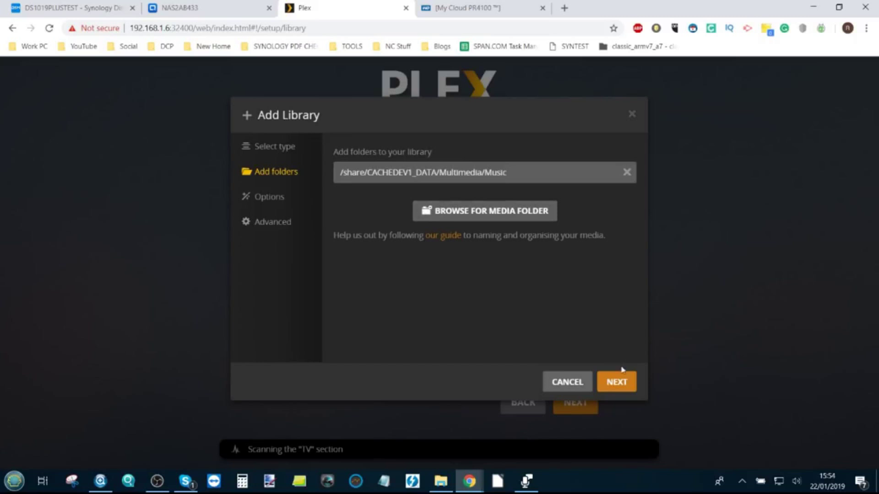
Pass through the Options and Advanced settings and create the Music library
left_click(272, 208)
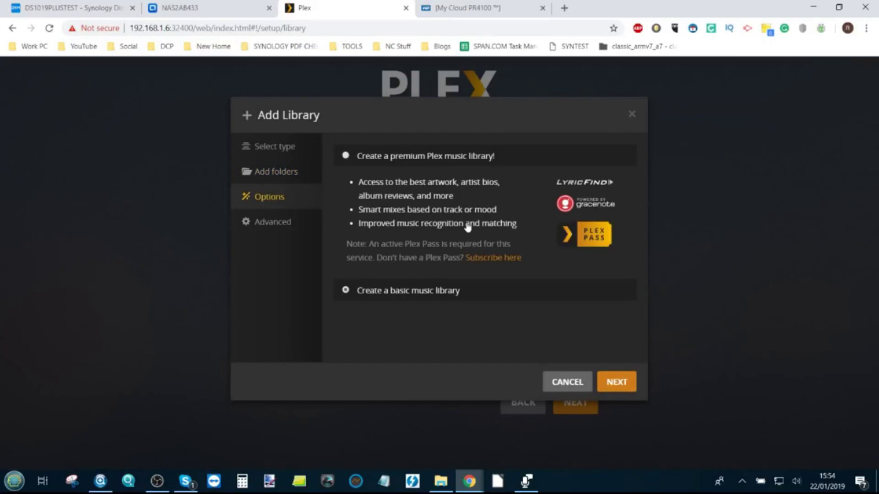
left_click(272, 223)
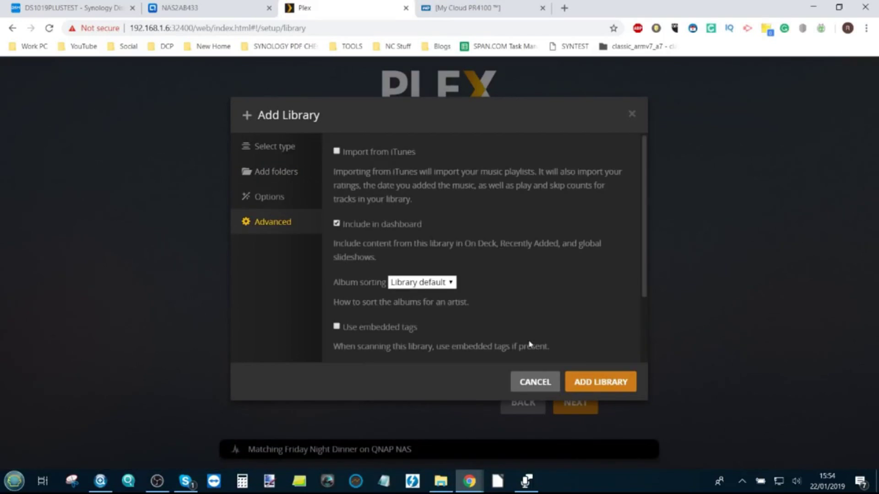
left_click(582, 380)
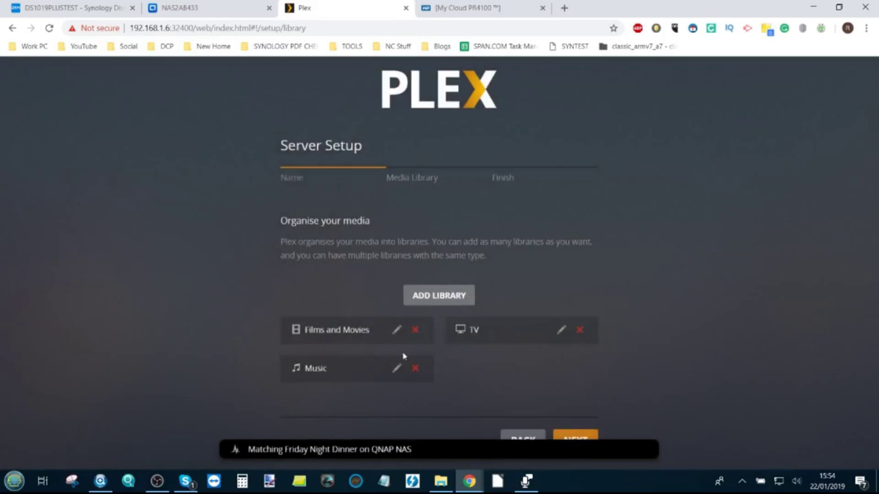
Start a new library of type Photos
left_click(440, 297)
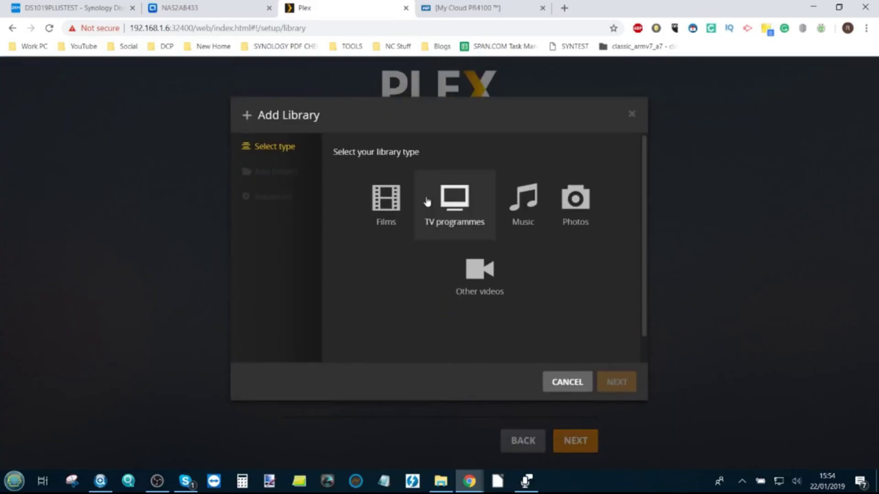
left_click(576, 200)
left_click(271, 171)
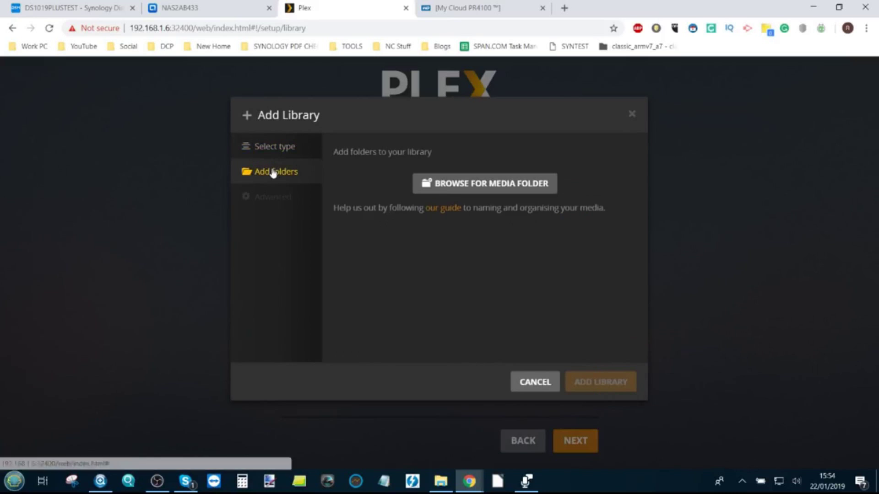
Add CACHEDEV1_DATA/Multimedia/Pictures as its folder, create the Photos library, and finish setup
left_click(489, 183)
left_click(339, 228)
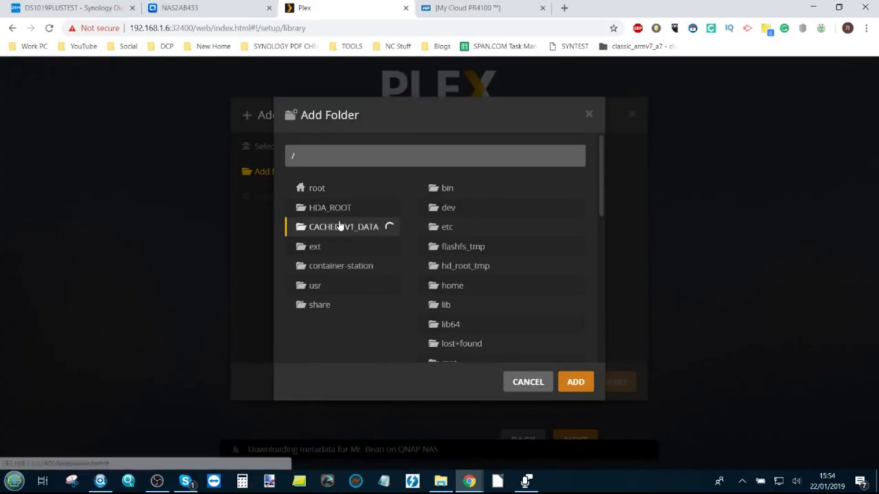
left_click(483, 266)
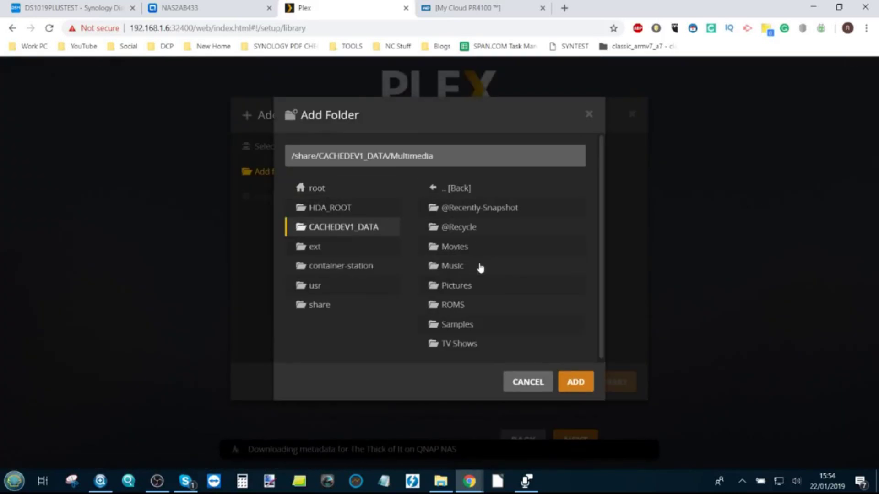
left_click(455, 295)
left_click(580, 348)
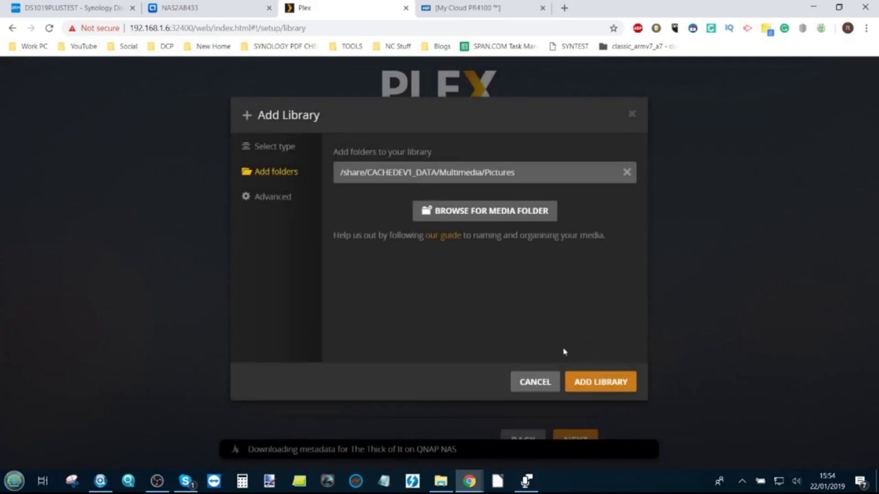
left_click(590, 383)
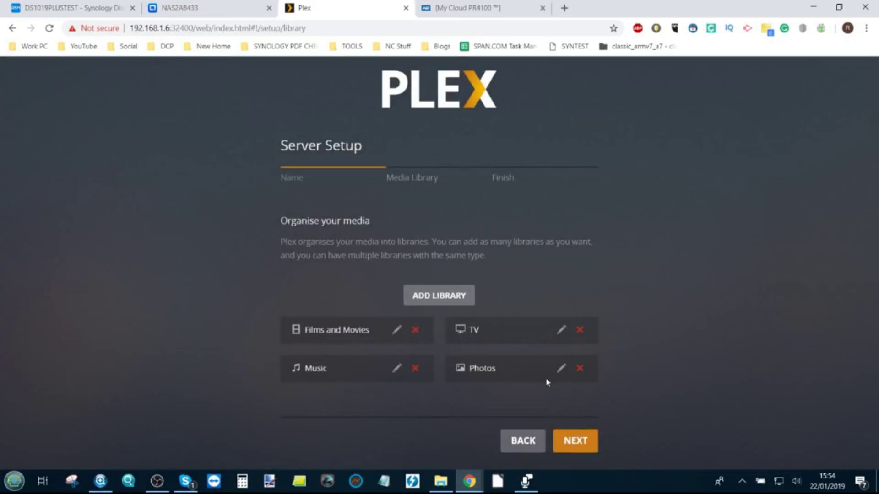
left_click(575, 442)
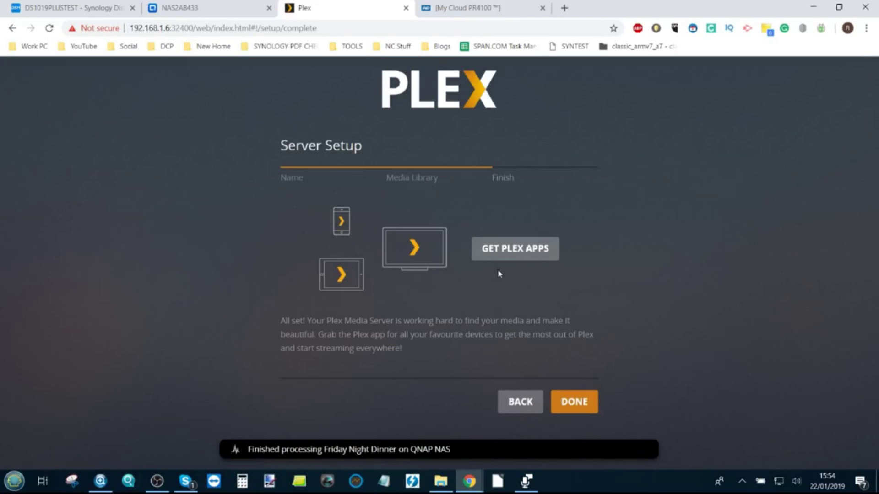
left_click(579, 406)
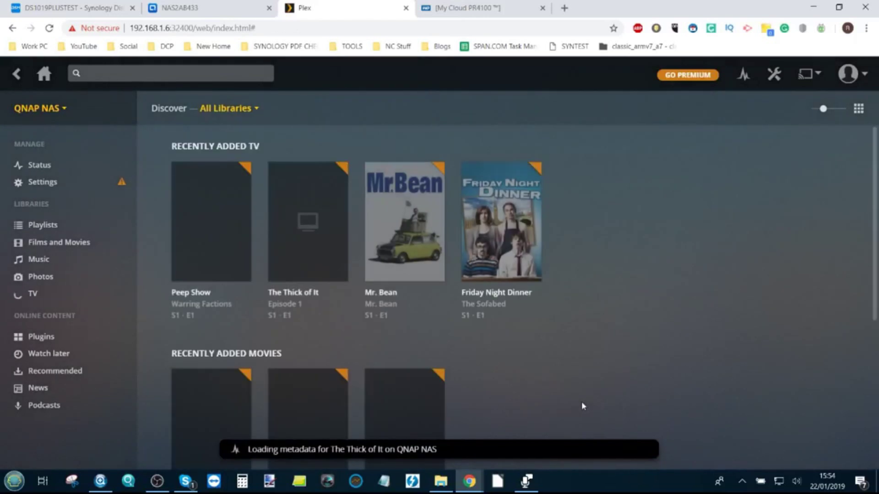
Scroll the Plex home to the Recently Added Movies row with Shaun of the Dead and Trainspotting
scroll(395, 230, "down", 1)
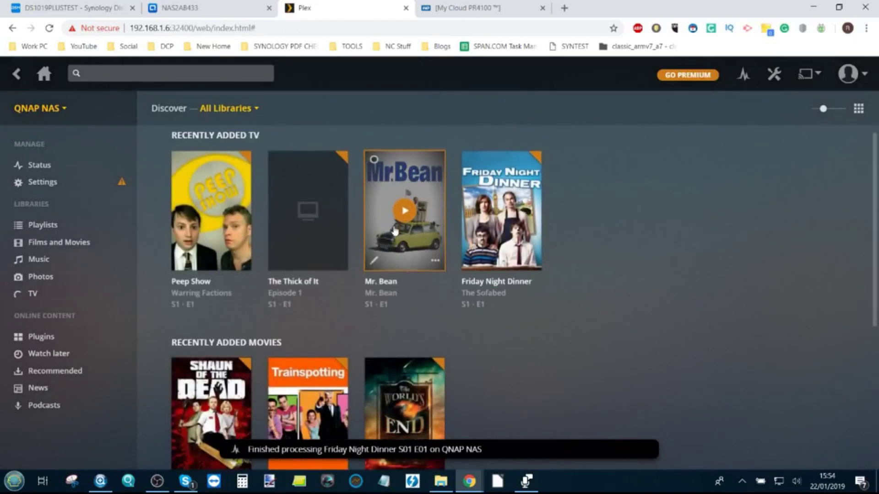
scroll(412, 220, "down", 3)
scroll(522, 254, "down", 2)
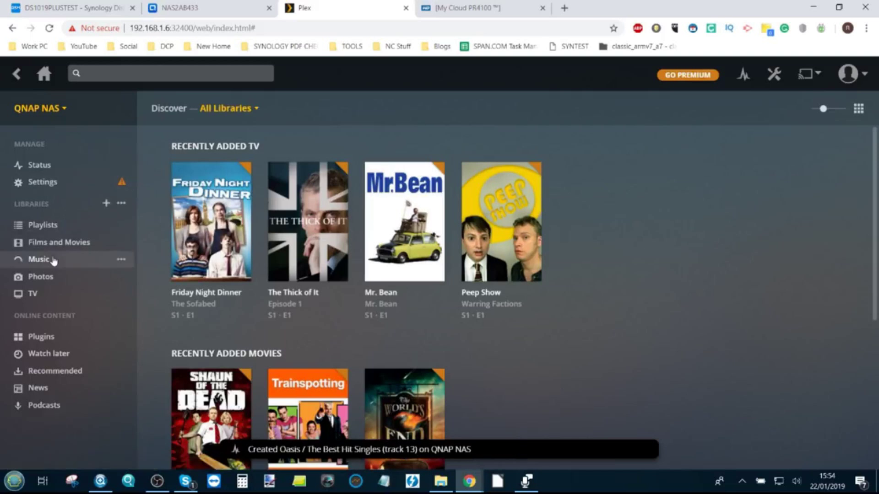
left_click(64, 184)
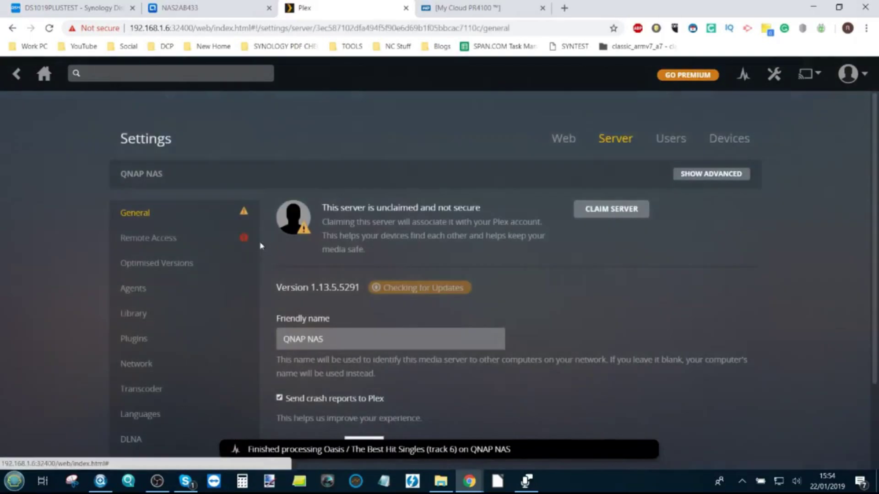
left_click(614, 214)
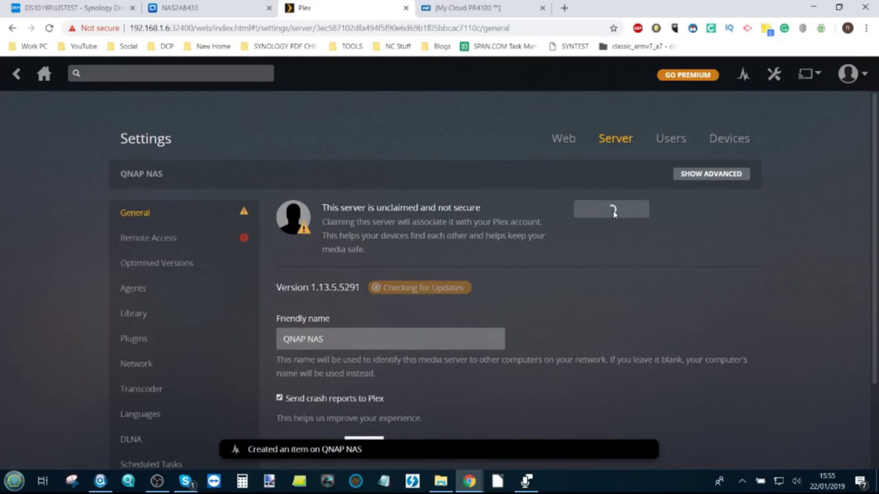
left_click(211, 235)
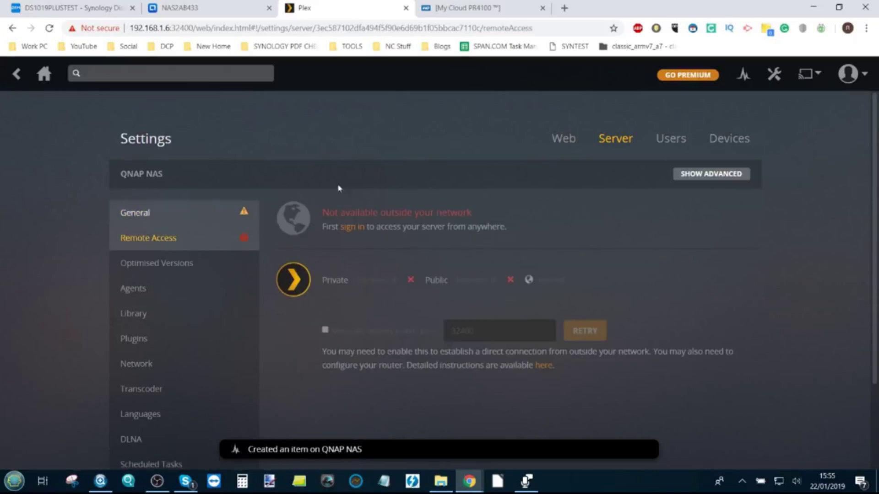
left_click(212, 226)
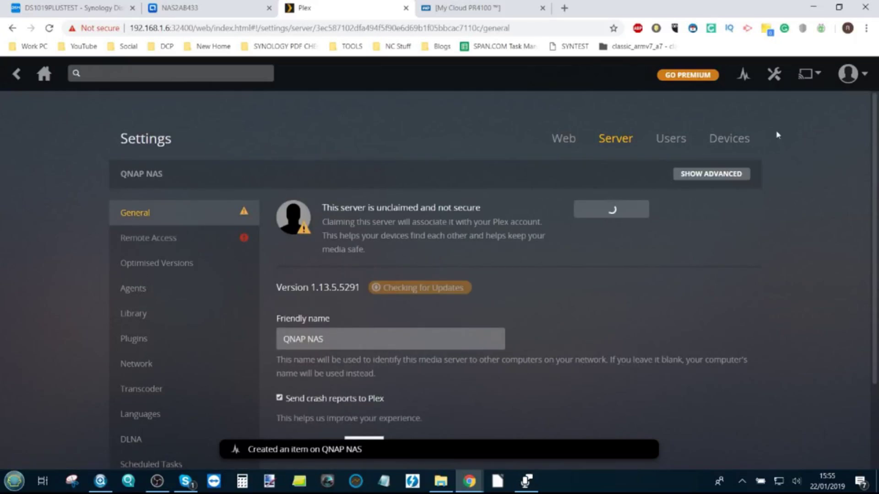
left_click(566, 139)
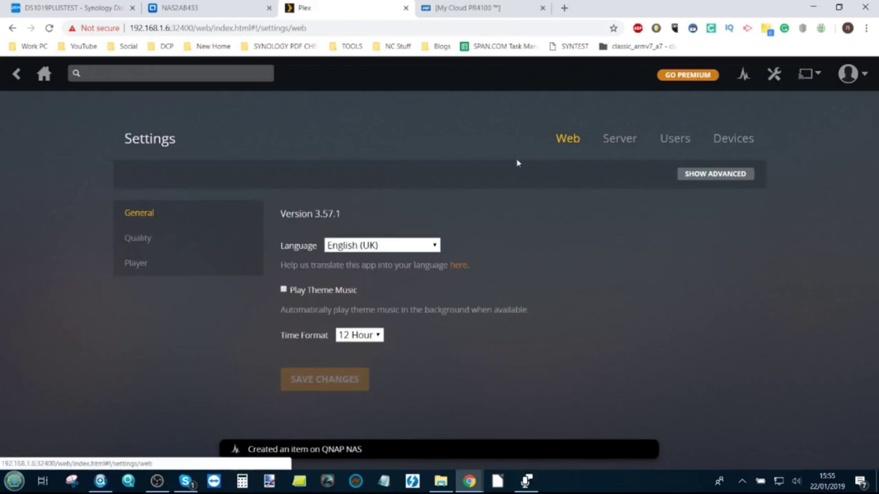
left_click(44, 76)
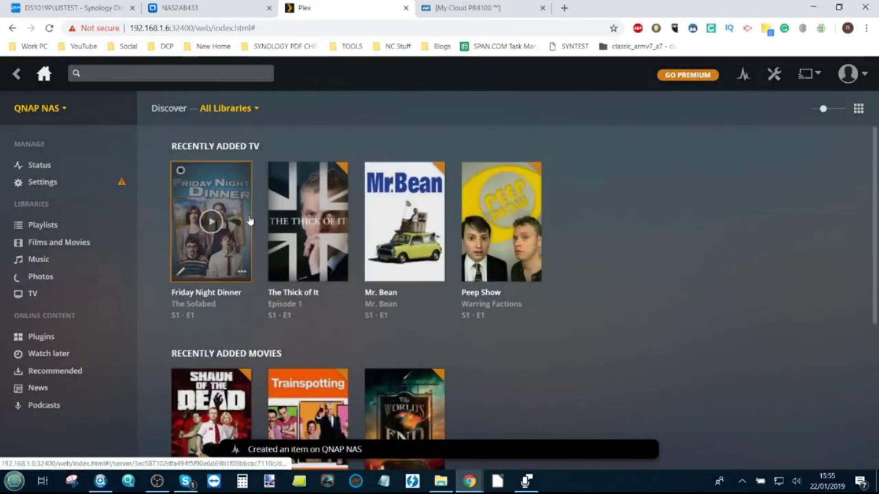
scroll(393, 237, "down", 10)
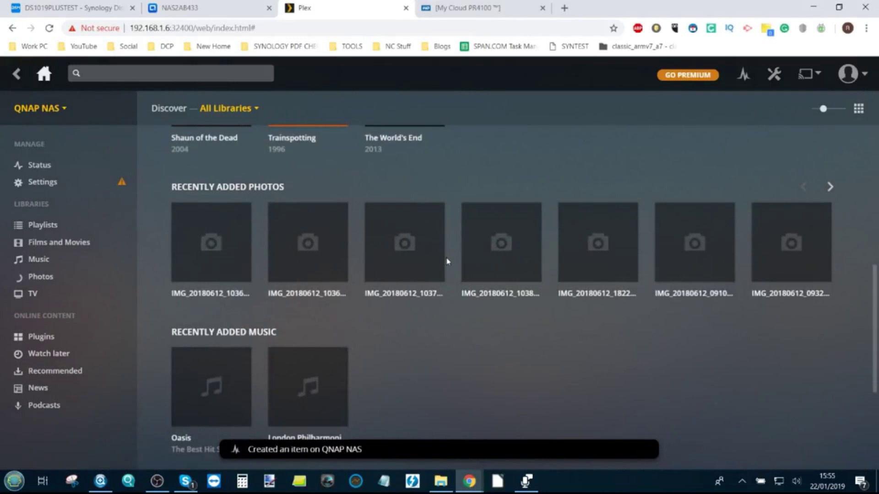
scroll(469, 275, "down", 3)
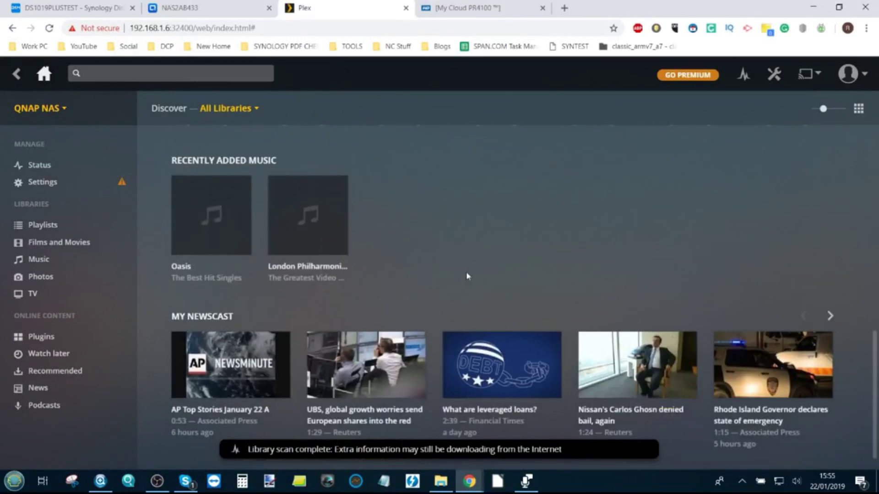
scroll(467, 276, "up", 10)
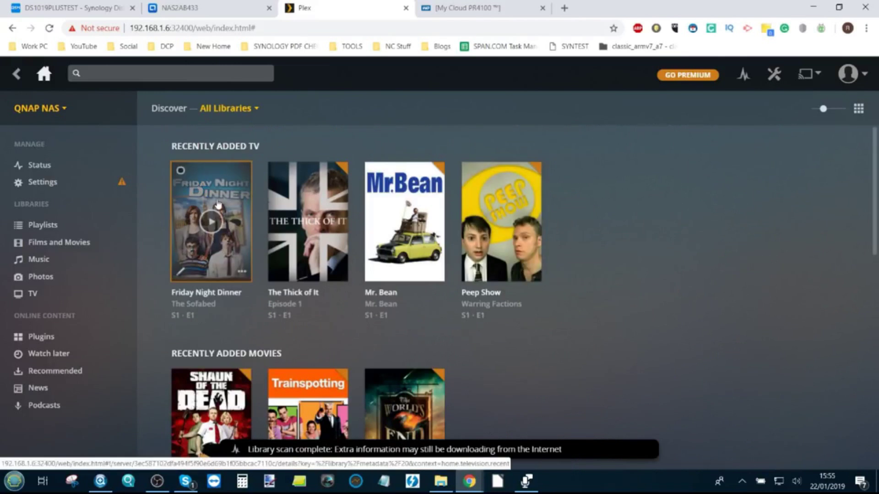
Show the Mr. Bean S1·E1 episode page with its full three-story summary expanded
left_click(400, 190)
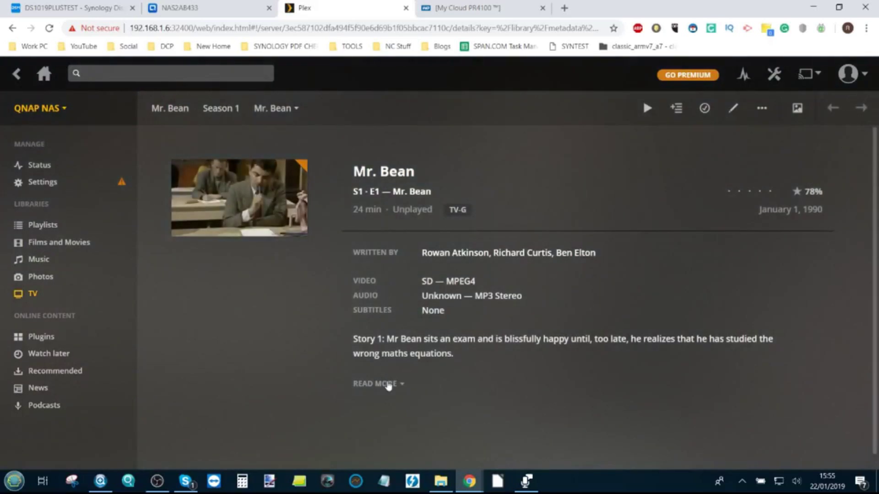
left_click(388, 385)
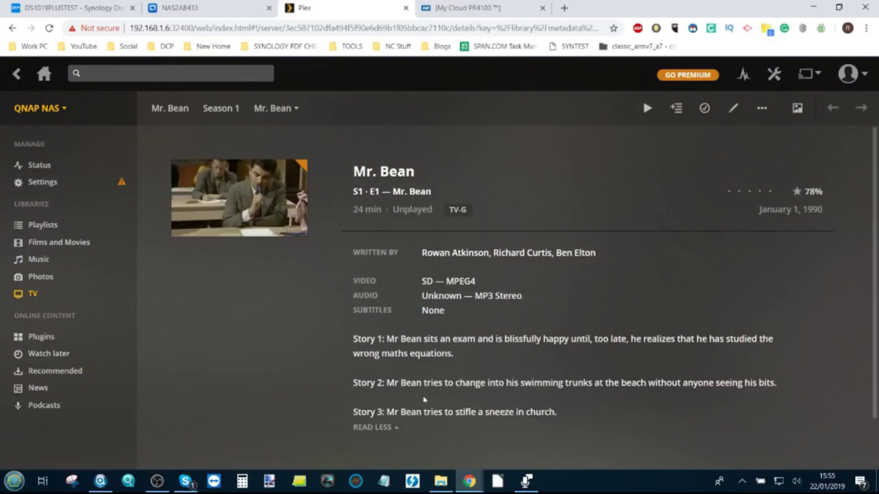